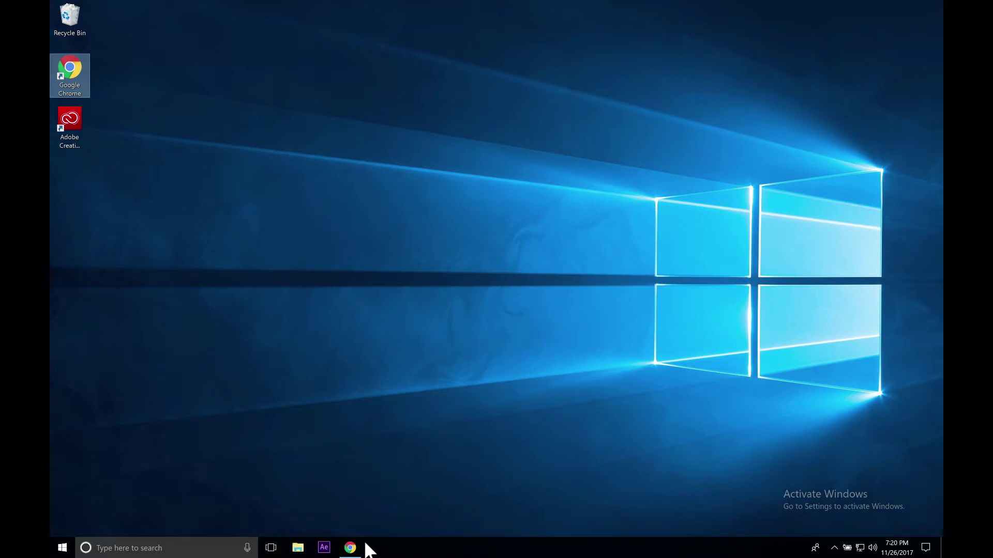
From the RenderGarden Download page, get the Python 2.7.14 Windows x86-64 MSI installer on python.org
{"action": "left_click", "coordinate": [350, 547]}
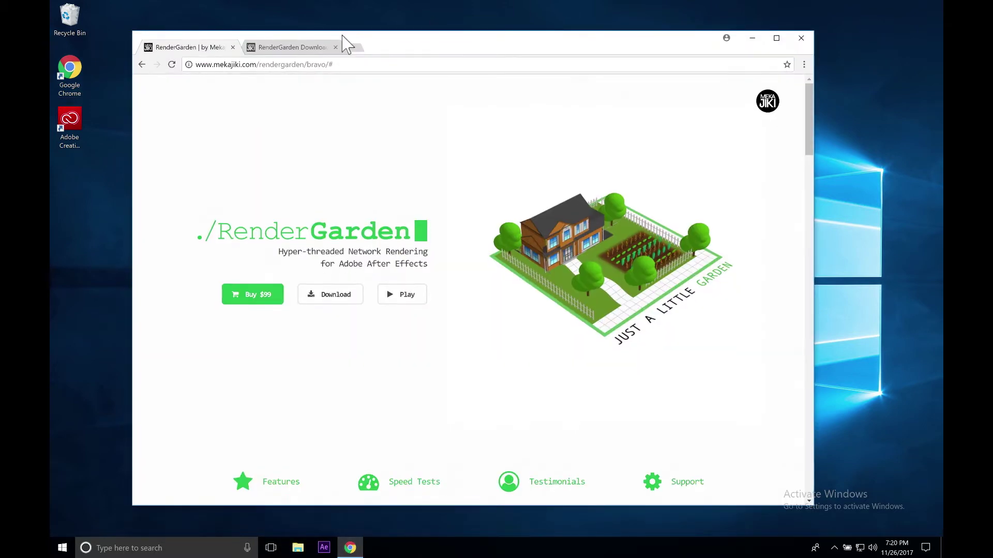
{"action": "left_click", "coordinate": [316, 47]}
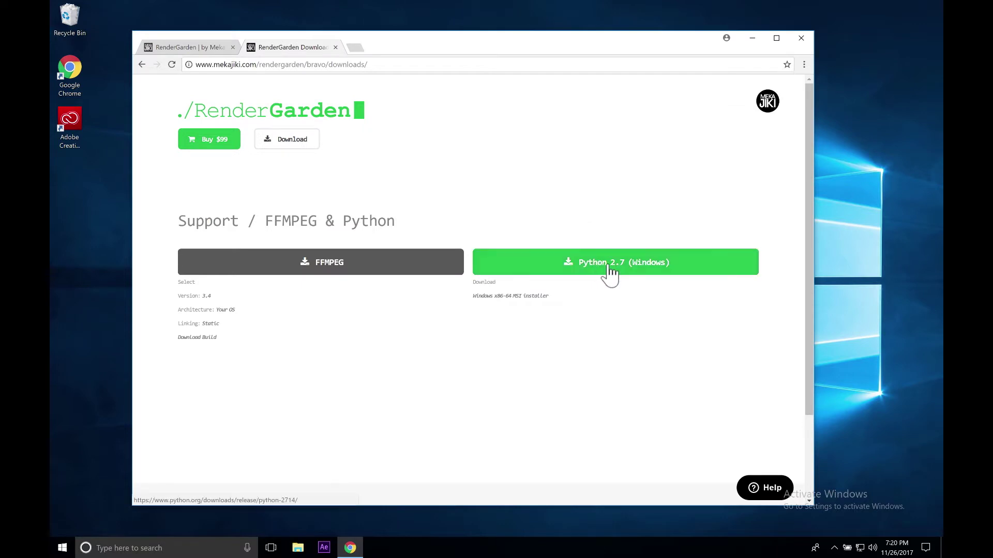
{"action": "left_click", "coordinate": [622, 273]}
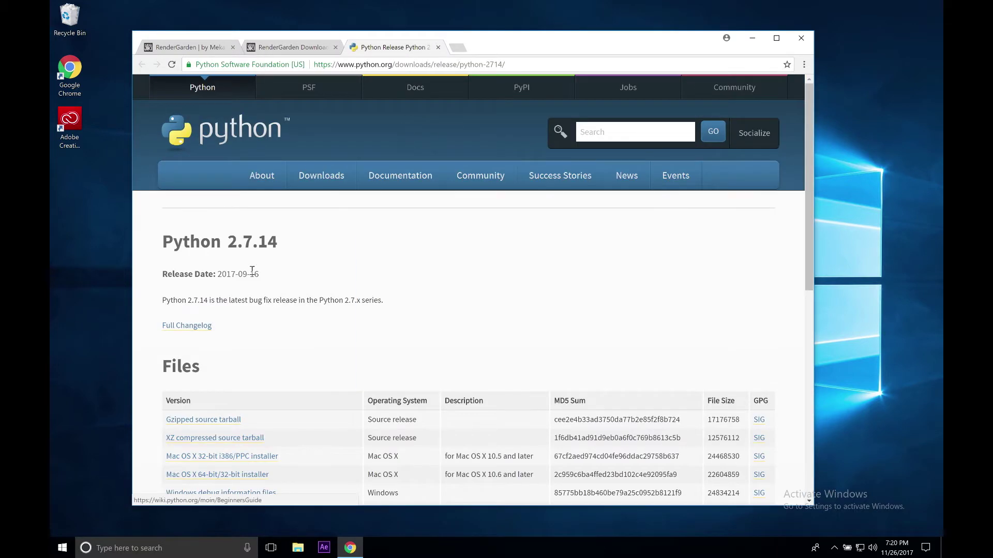
{"action": "scroll", "coordinate": [410, 332], "scroll_direction": "down", "scroll_amount": 3}
{"action": "scroll", "coordinate": [408, 295], "scroll_direction": "down", "scroll_amount": 1}
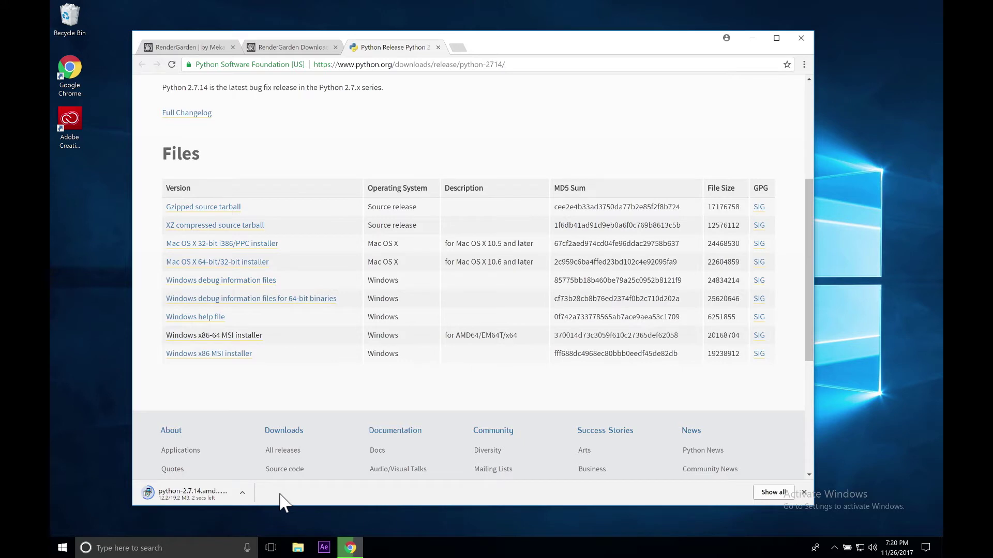
Run python-2.7.14.amd64 from Downloads, installing for all users into C:\Python27\ with default features
{"action": "left_click", "coordinate": [298, 547]}
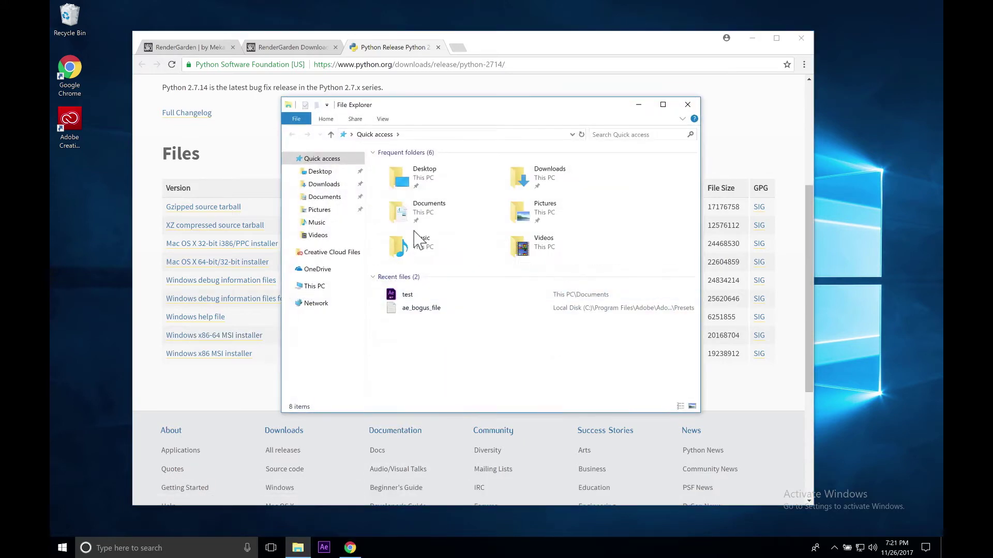
{"action": "left_click", "coordinate": [323, 184]}
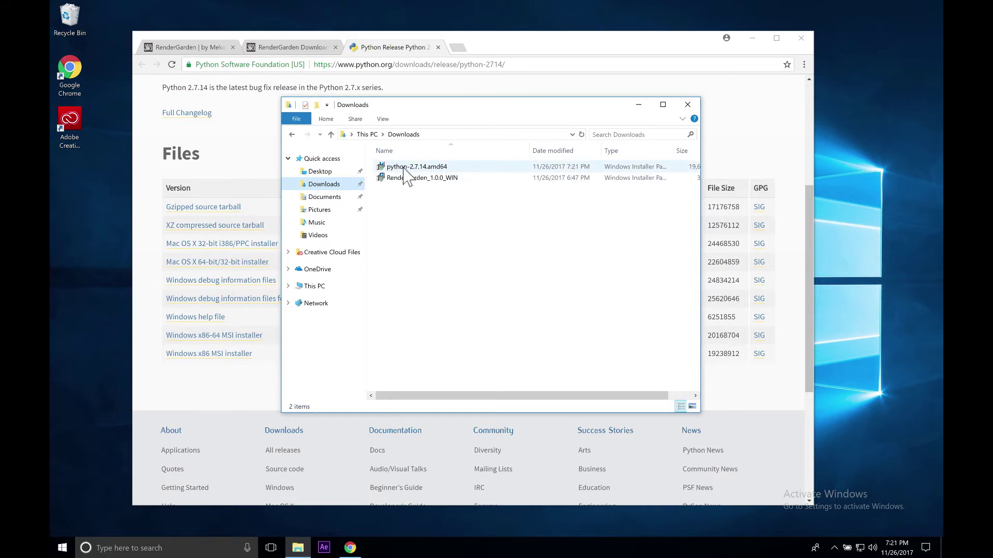
{"action": "double_click", "coordinate": [389, 168]}
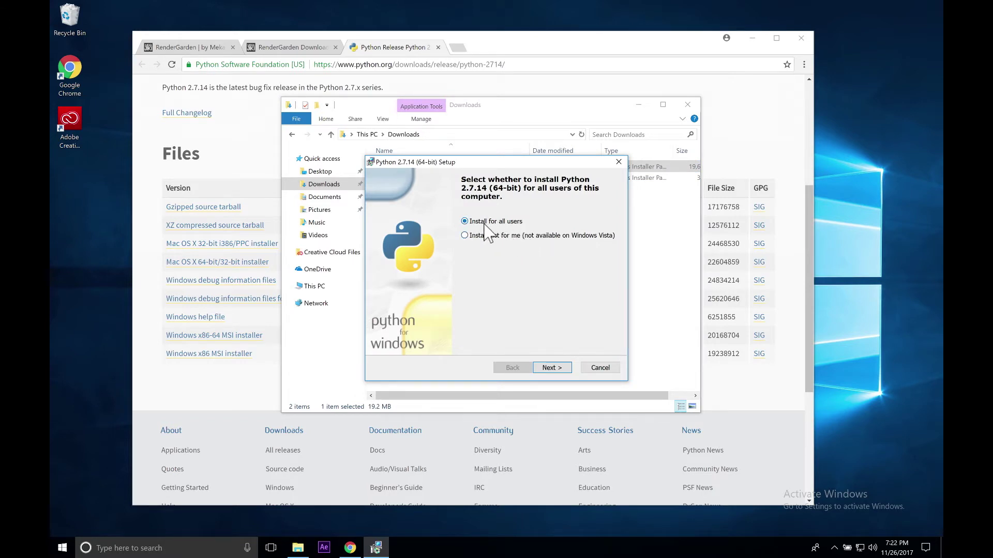
{"action": "left_click", "coordinate": [552, 368]}
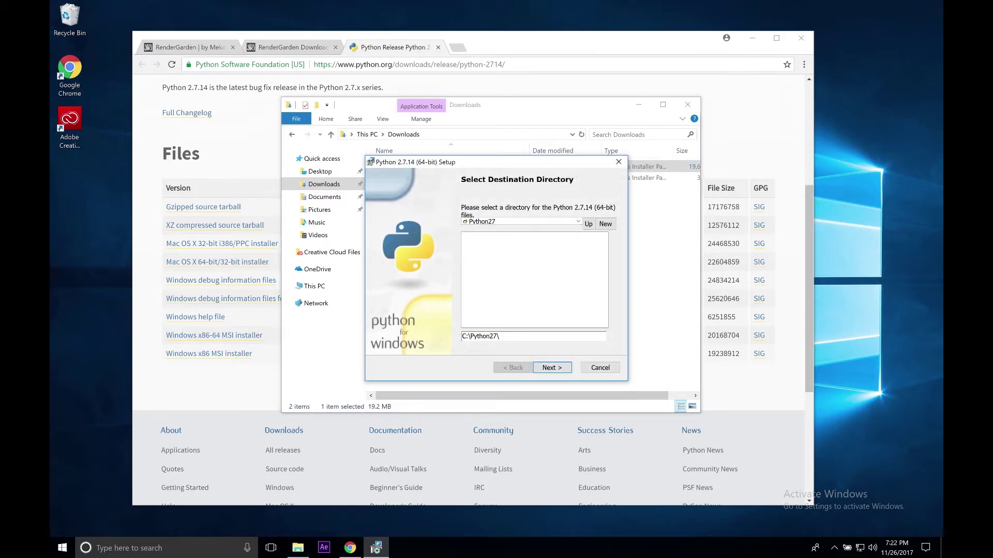
{"action": "left_click", "coordinate": [551, 368]}
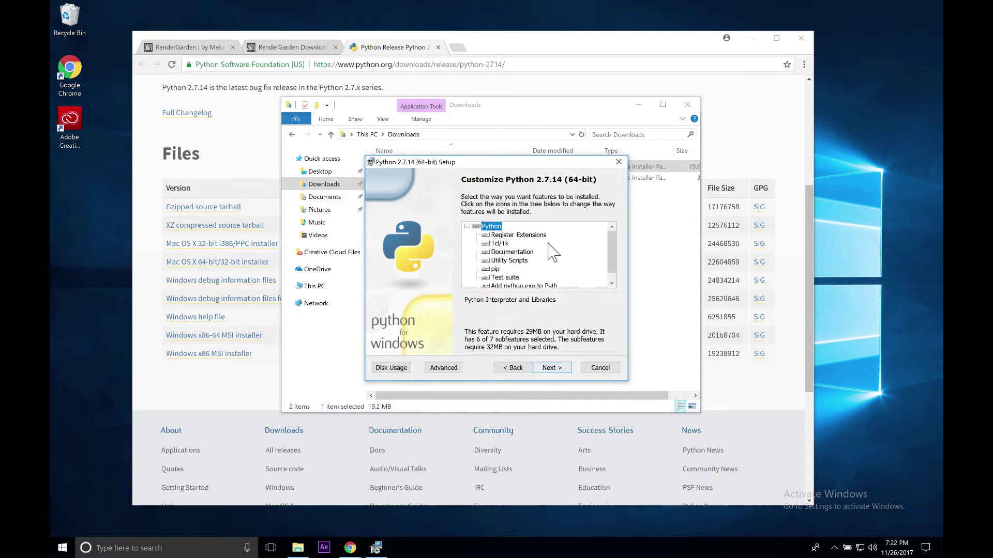
{"action": "left_click", "coordinate": [565, 369]}
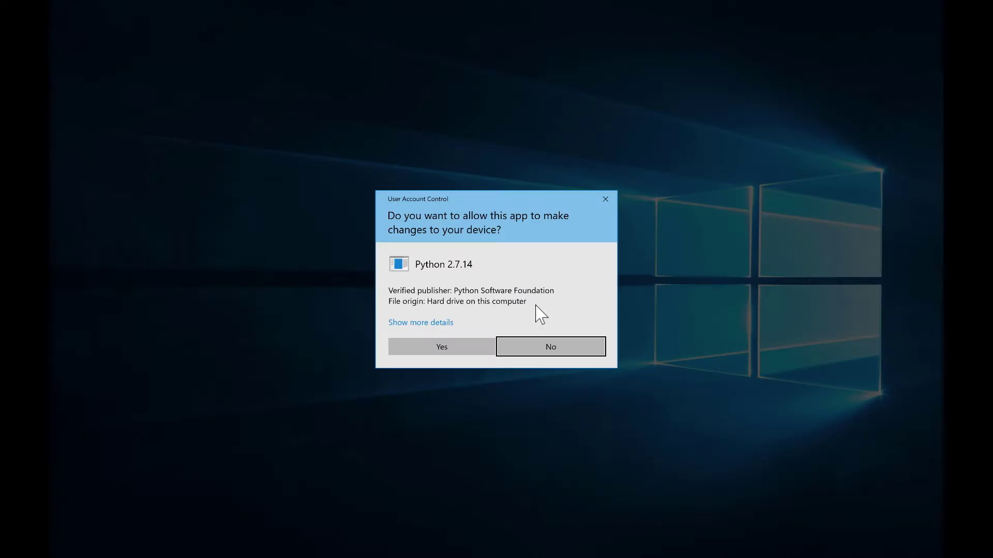
{"action": "key", "text": "alt+y"}
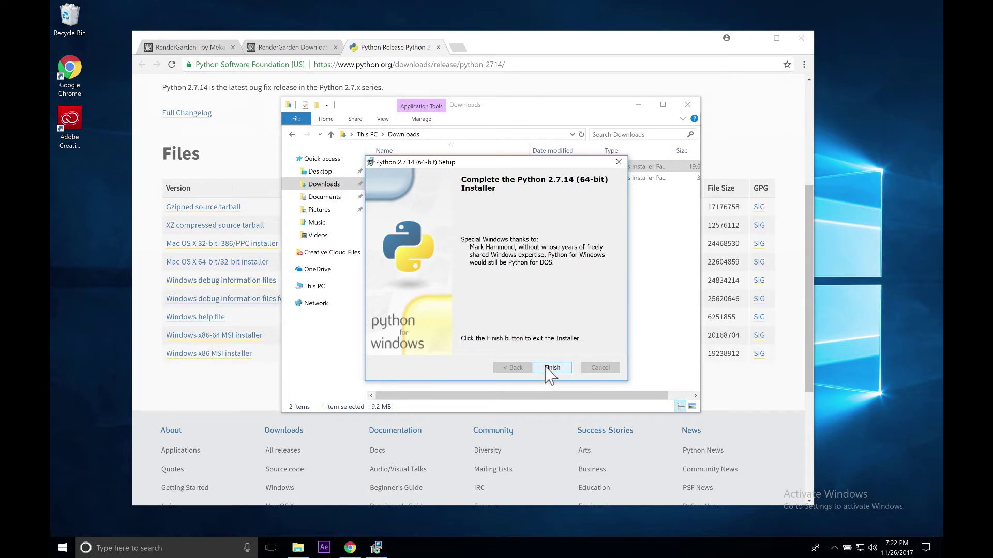
Close the finished installer and check that the python application is in C:\Python27
{"action": "left_click", "coordinate": [550, 368]}
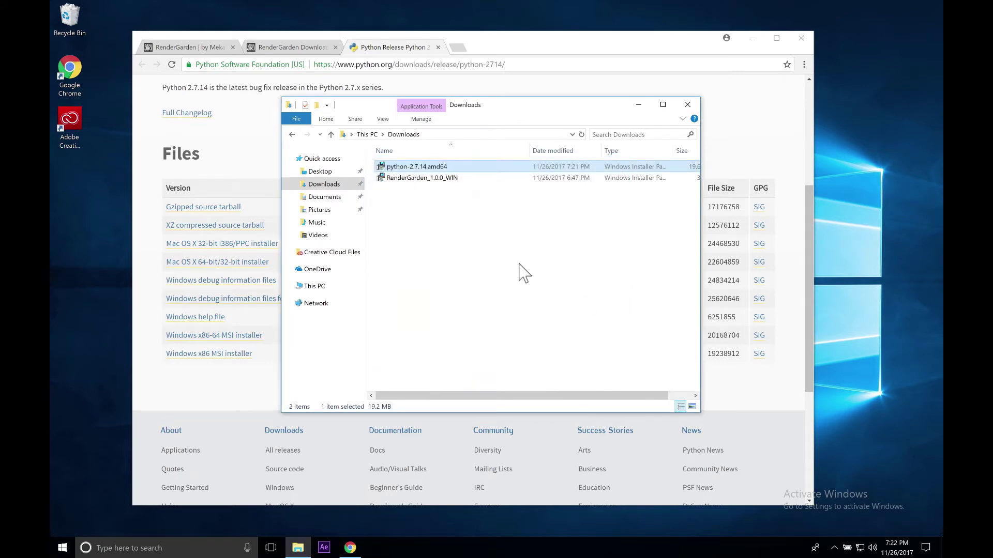
{"action": "left_click", "coordinate": [299, 287]}
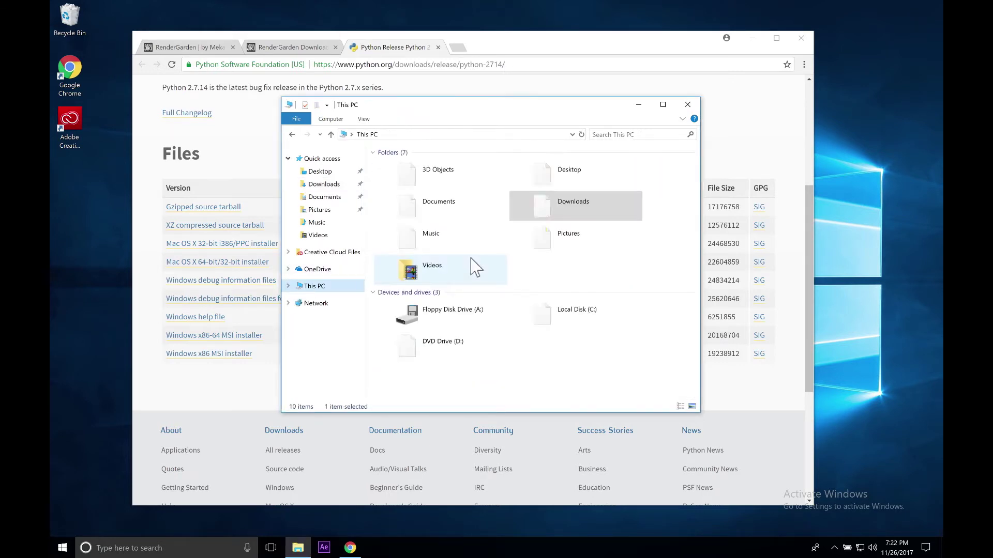
{"action": "double_click", "coordinate": [548, 315]}
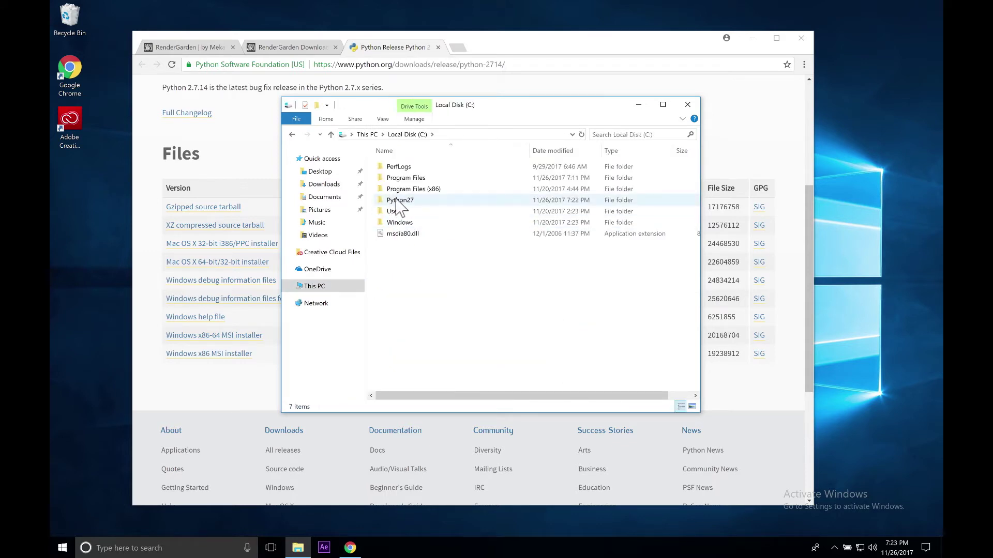
{"action": "double_click", "coordinate": [396, 202]}
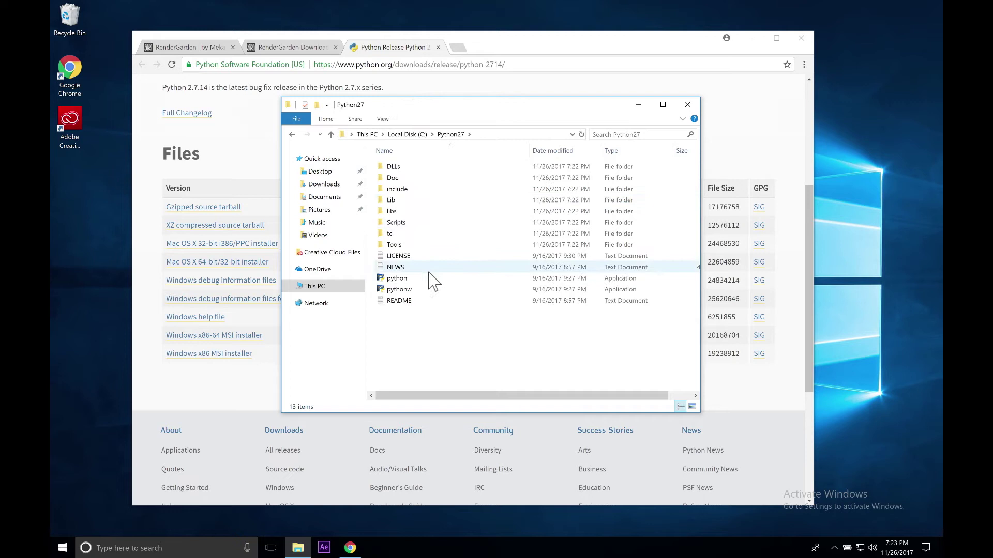
{"action": "left_click", "coordinate": [396, 279]}
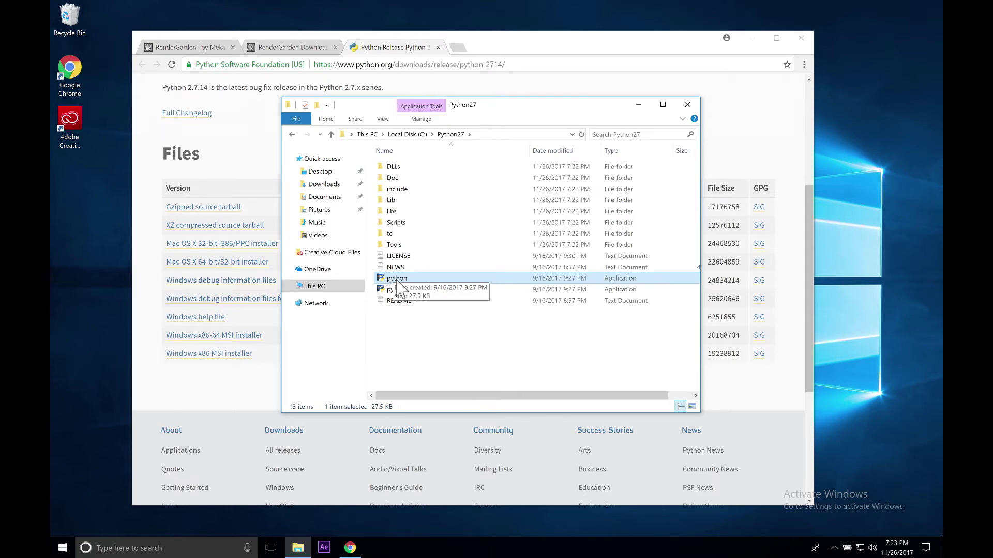
{"action": "left_click", "coordinate": [409, 323]}
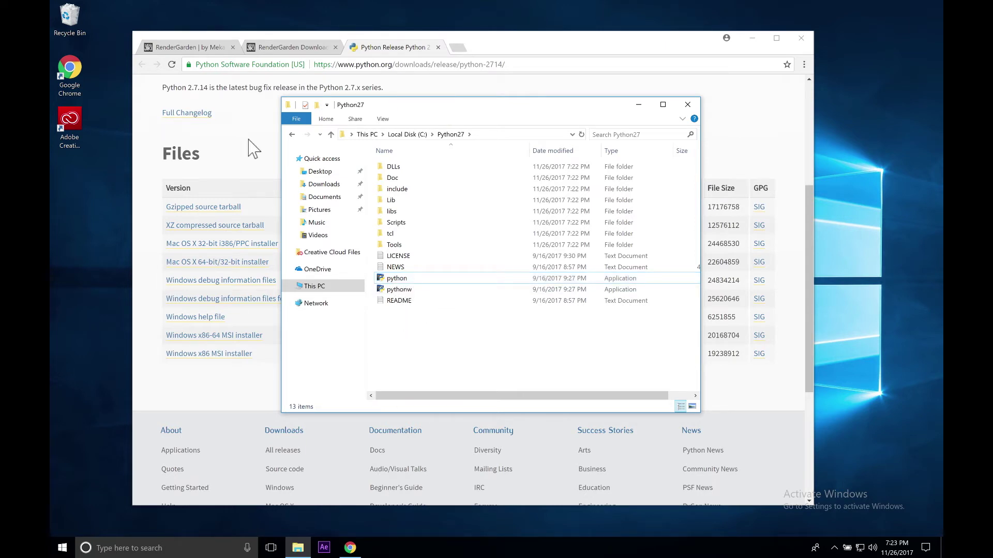
Download the FFmpeg 3.4 Windows 64-bit static build from Zeranoe and show its zip in Downloads
{"action": "left_click", "coordinate": [263, 51]}
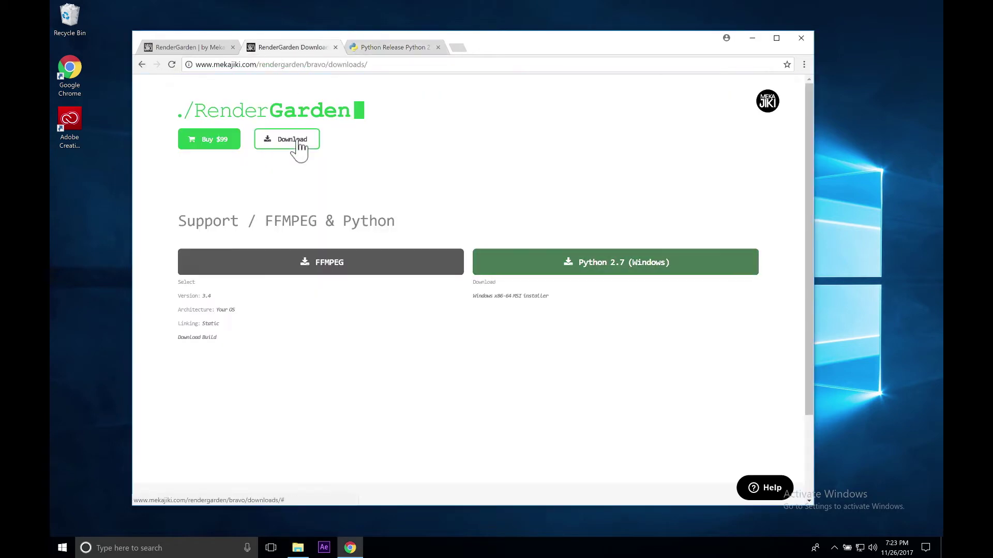
{"action": "left_click", "coordinate": [323, 269]}
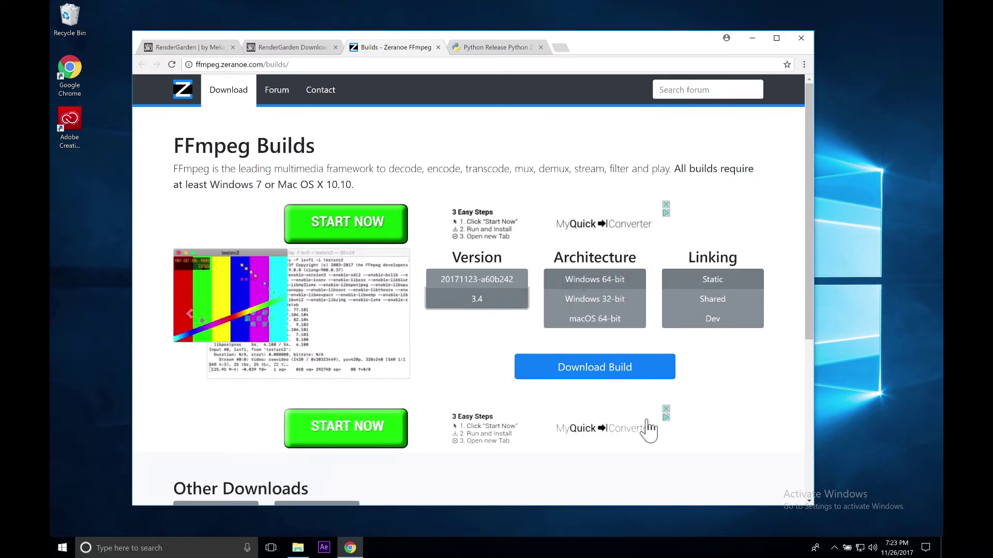
{"action": "left_click", "coordinate": [670, 367]}
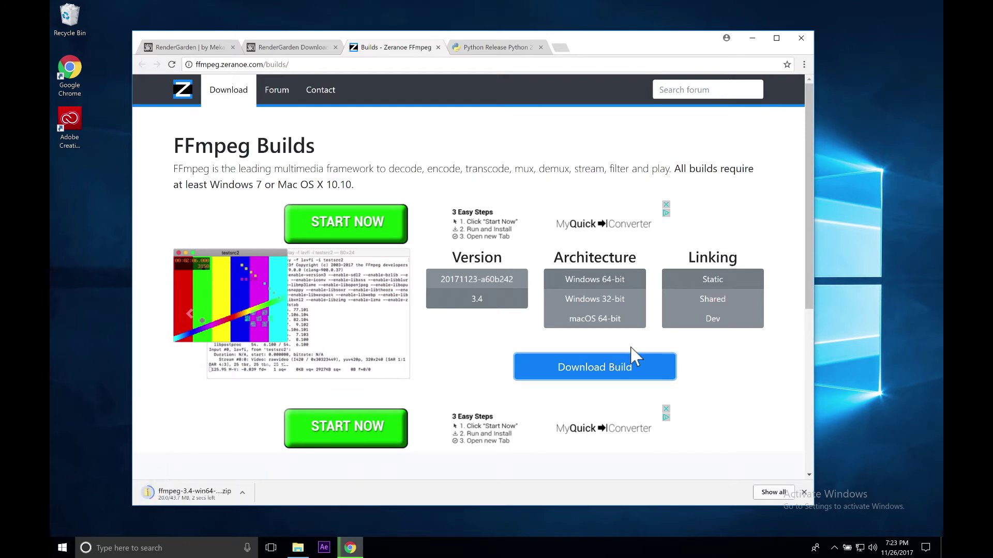
{"action": "left_click", "coordinate": [242, 494]}
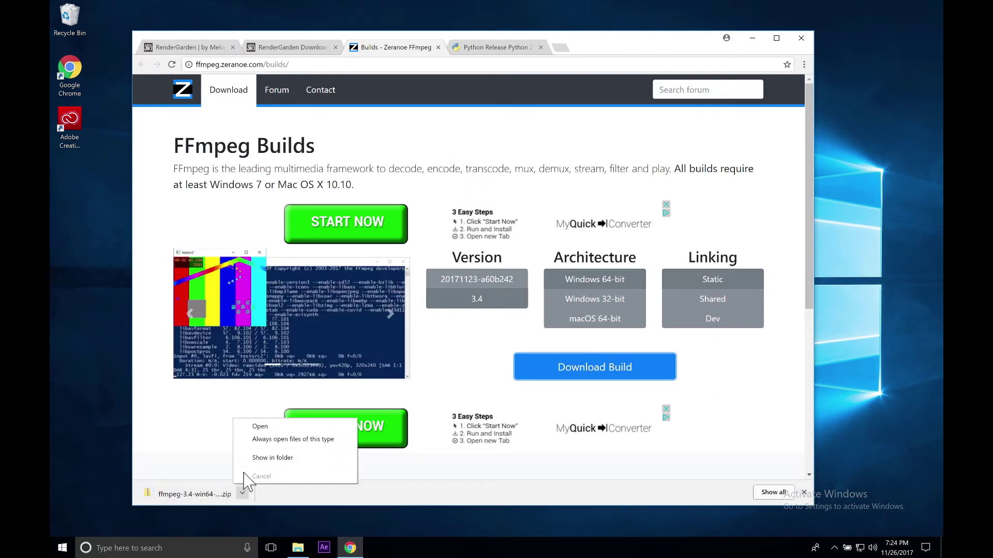
{"action": "left_click", "coordinate": [254, 456]}
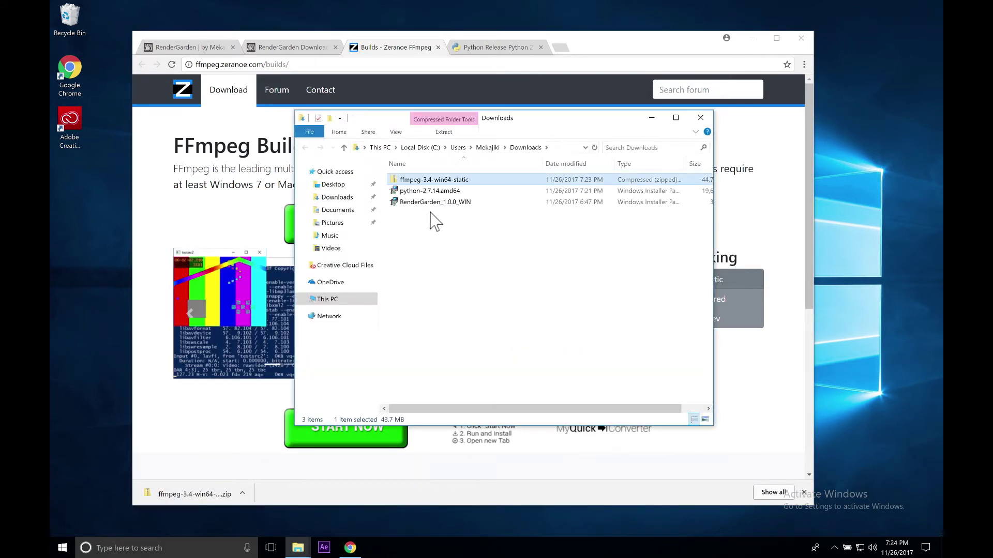
Extract the ffmpeg-3.4-win64-static zip to its suggested folder
{"action": "left_click", "coordinate": [450, 221]}
{"action": "left_click", "coordinate": [428, 182]}
{"action": "right_click", "coordinate": [428, 182]}
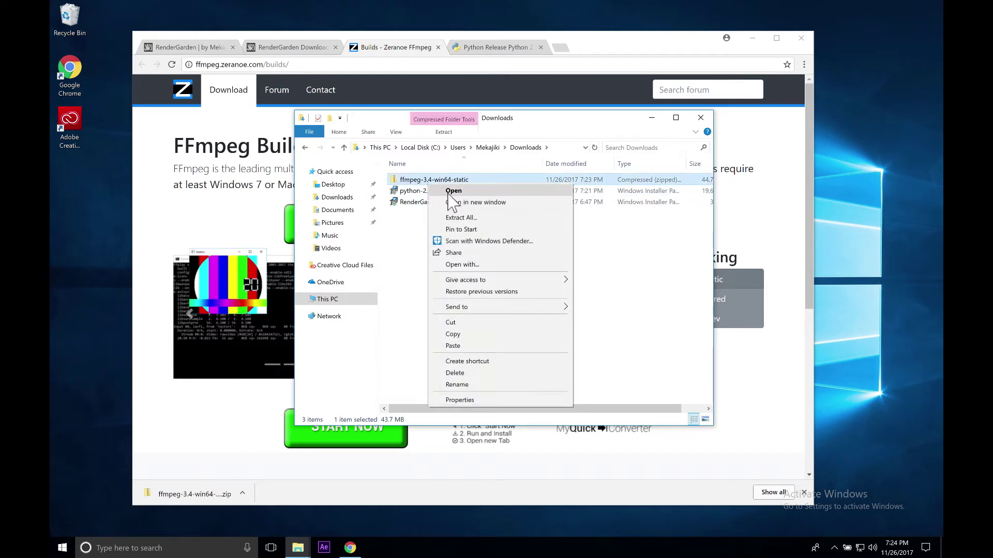
{"action": "left_click", "coordinate": [466, 216]}
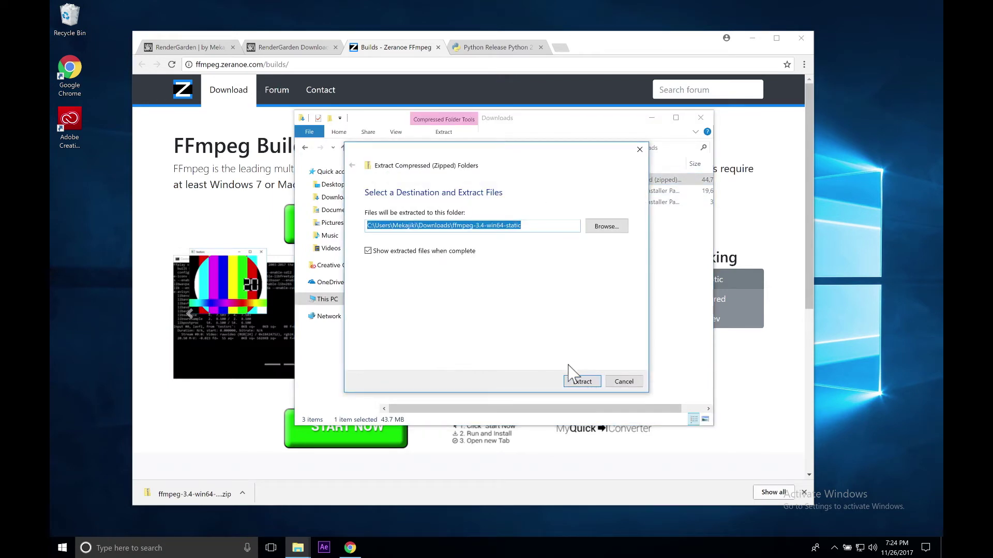
{"action": "left_click", "coordinate": [582, 381]}
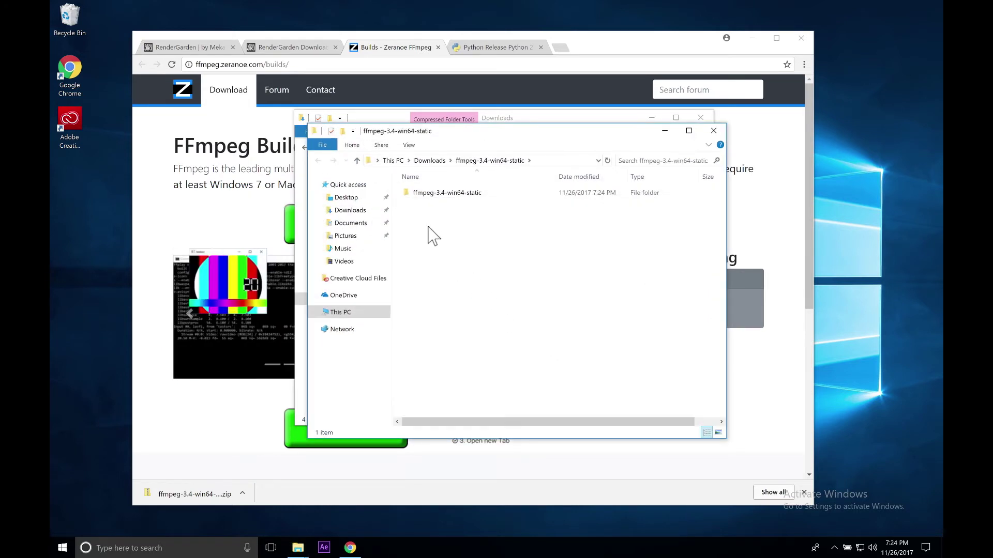
Copy the ffmpeg application from the extracted bin folder
{"action": "double_click", "coordinate": [420, 194]}
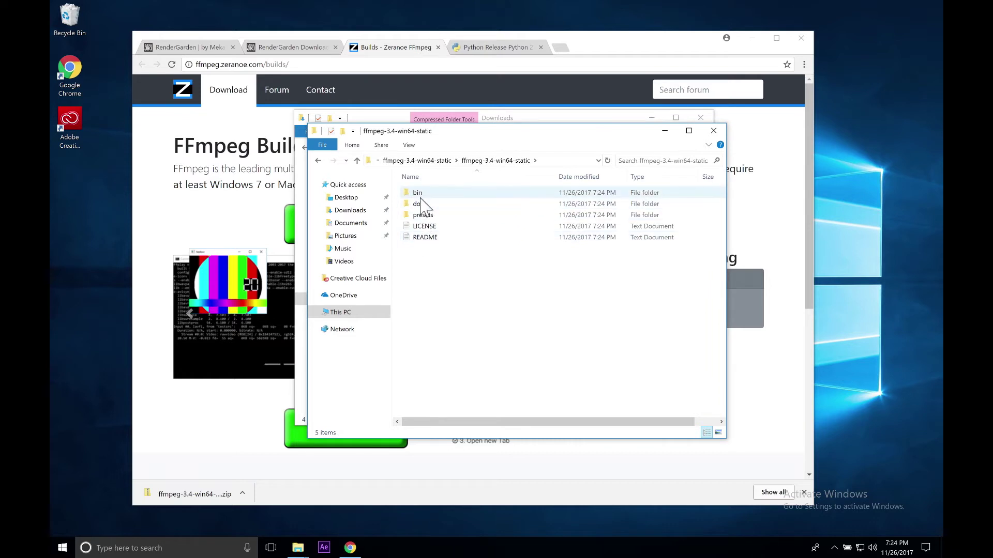
{"action": "double_click", "coordinate": [418, 193]}
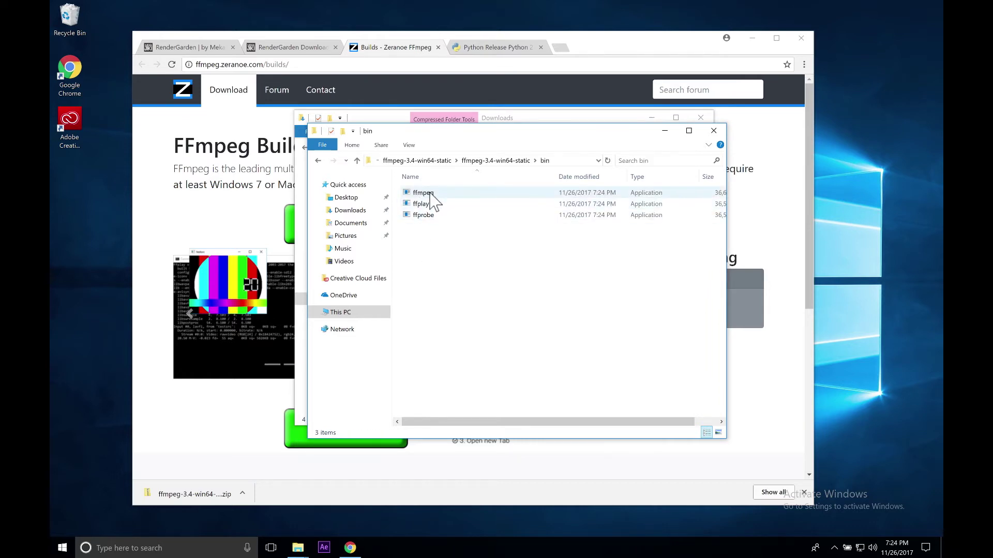
{"action": "left_click", "coordinate": [430, 194]}
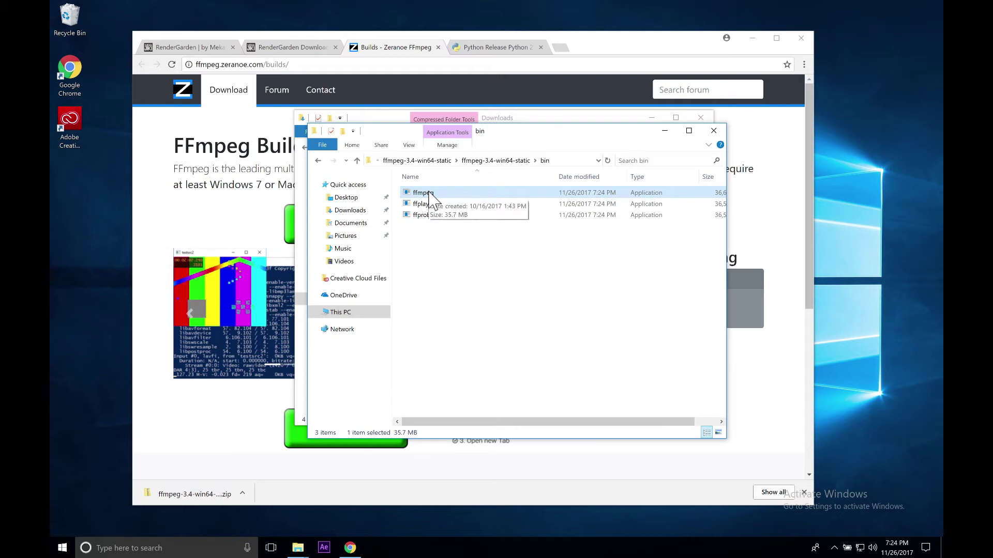
{"action": "right_click", "coordinate": [429, 192]}
{"action": "left_click", "coordinate": [468, 344]}
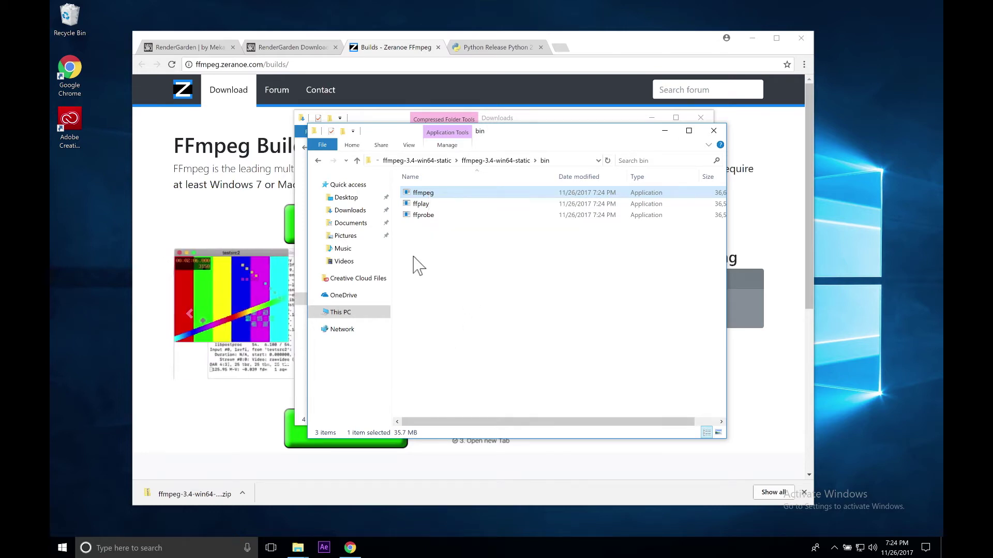
Paste ffmpeg into C:\Program Files, granting administrator permission
{"action": "left_click", "coordinate": [338, 312]}
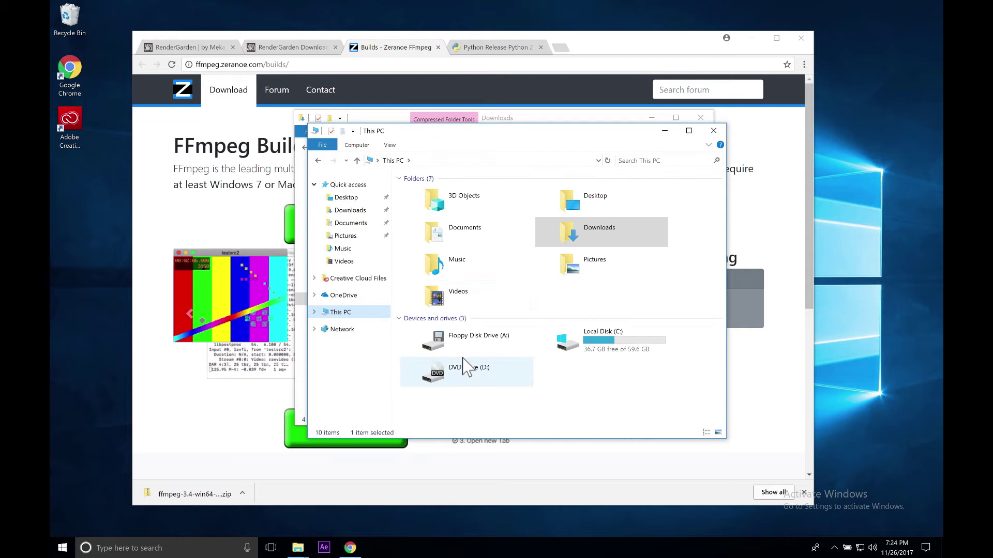
{"action": "double_click", "coordinate": [551, 345]}
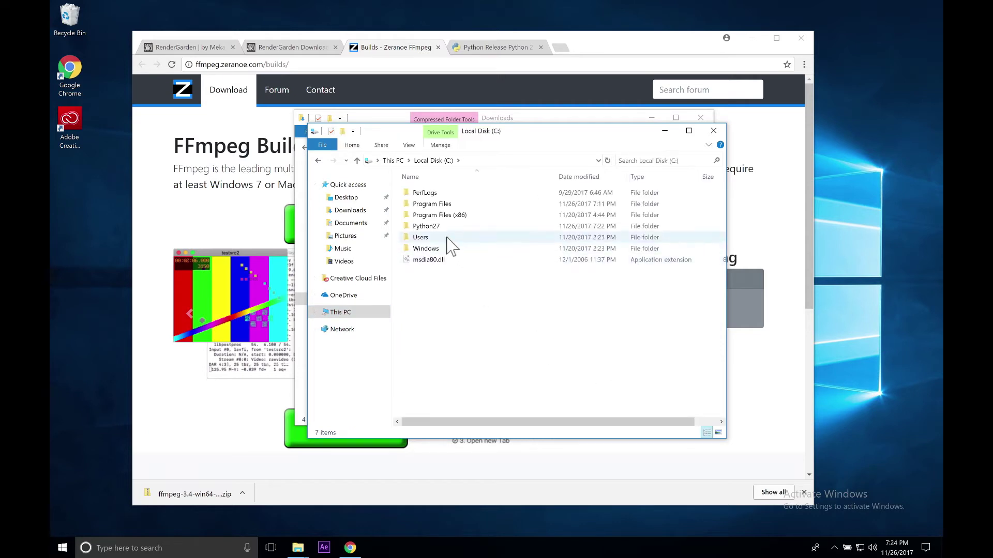
{"action": "double_click", "coordinate": [441, 204]}
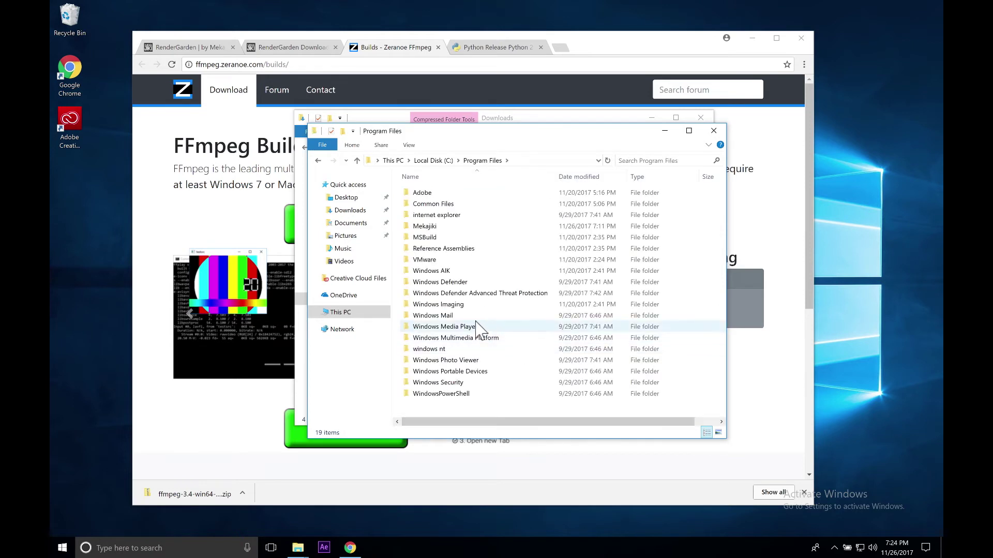
{"action": "right_click", "coordinate": [477, 414]}
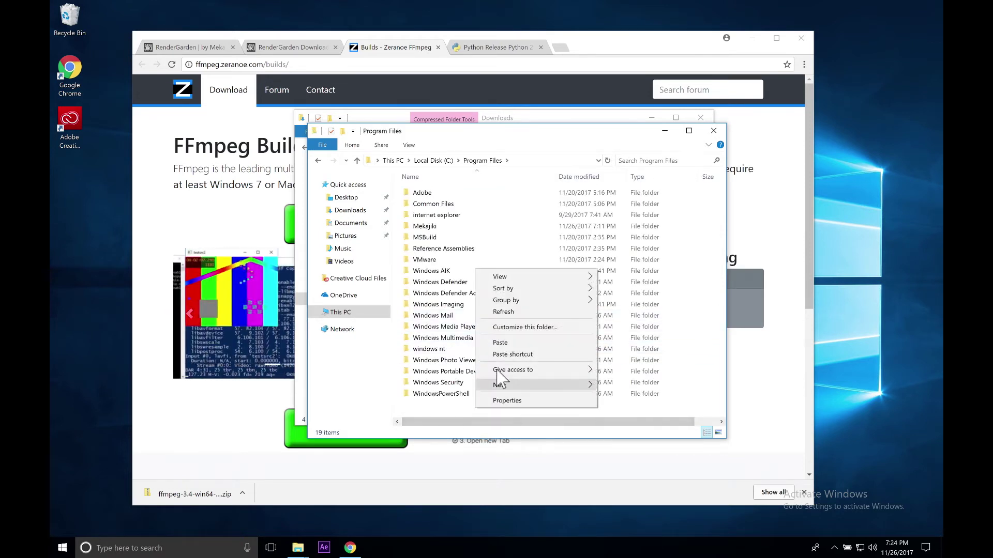
{"action": "left_click", "coordinate": [500, 344]}
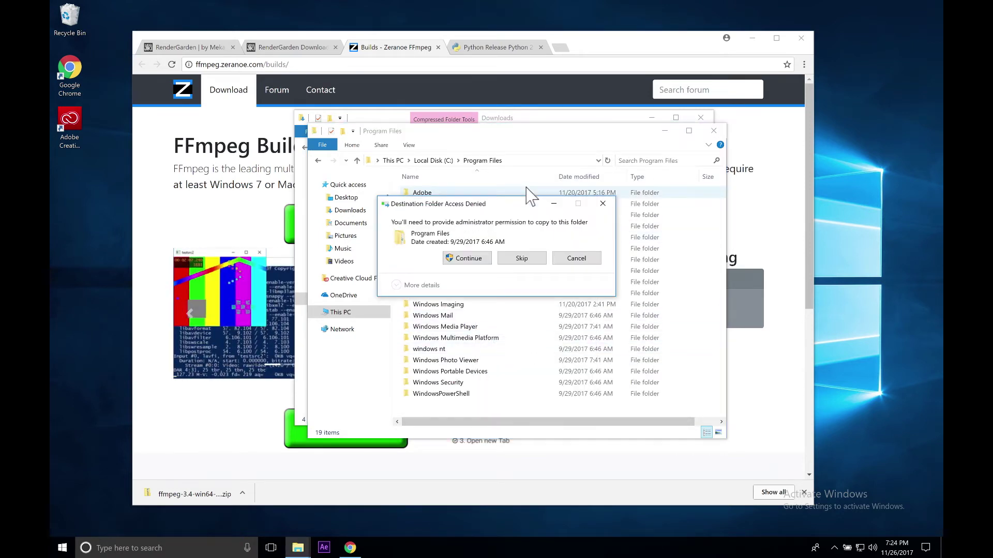
{"action": "left_click", "coordinate": [480, 257]}
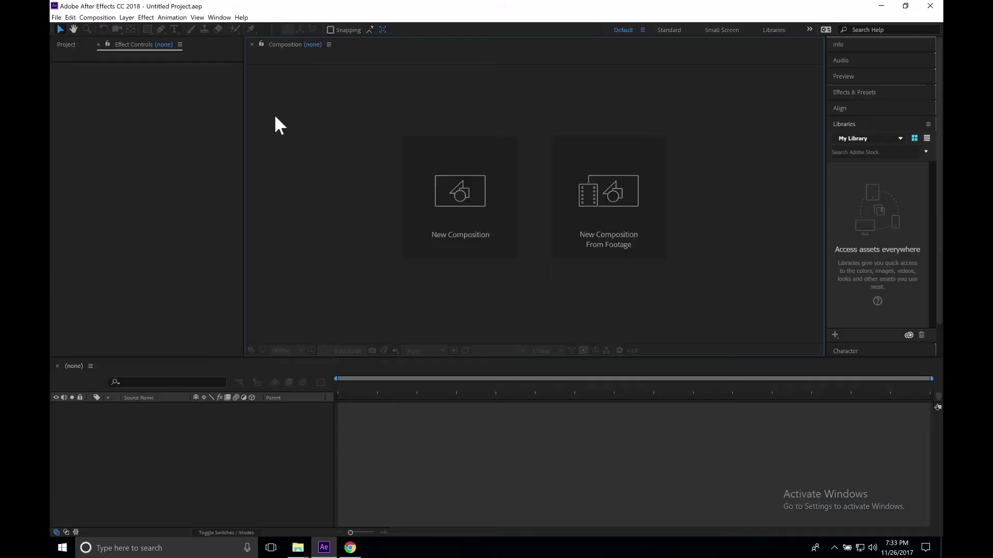
Enable 'Allow Scripts to Write Files and Access Network' in General preferences and confirm
{"action": "left_click", "coordinate": [70, 17]}
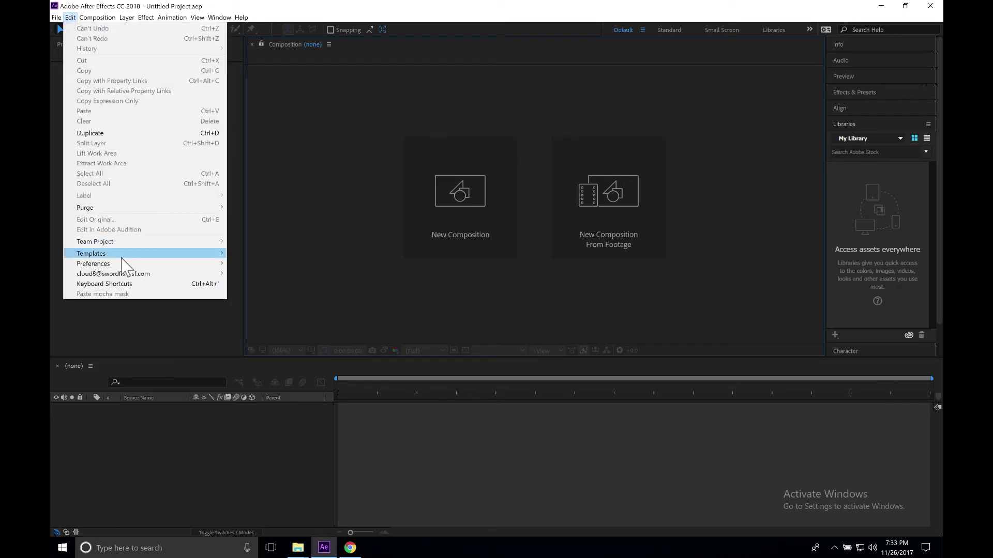
{"action": "mouse_move", "coordinate": [217, 264]}
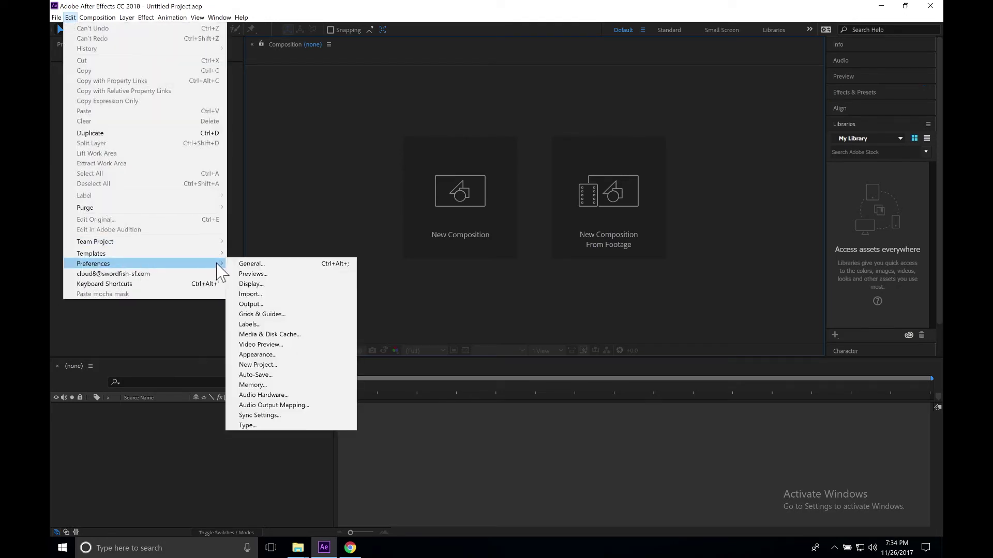
{"action": "left_click", "coordinate": [252, 266]}
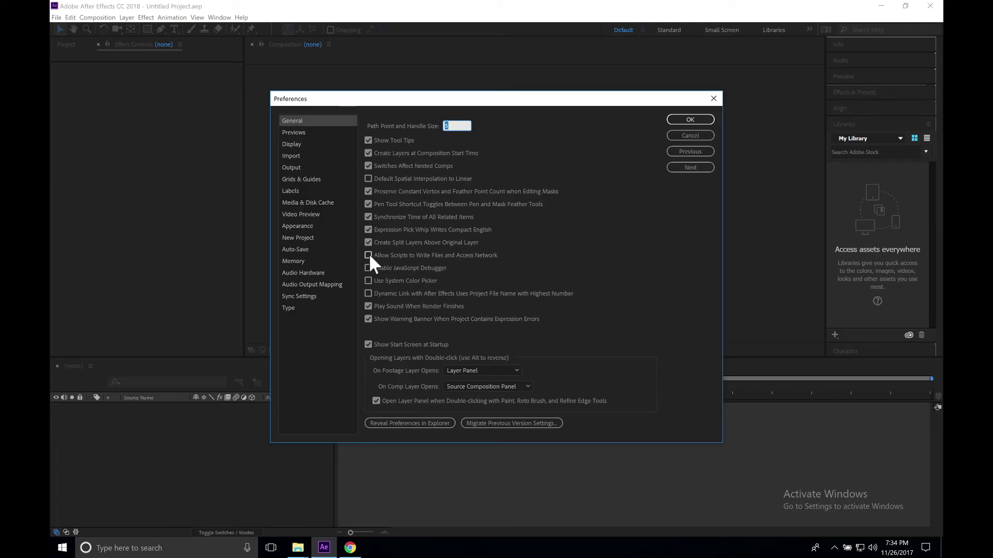
{"action": "left_click", "coordinate": [368, 255]}
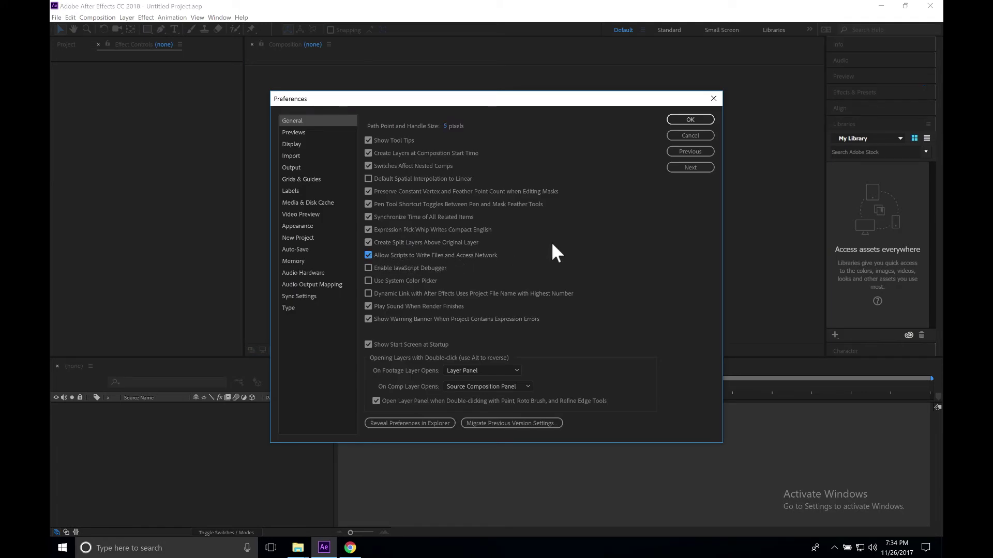
{"action": "left_click", "coordinate": [686, 120]}
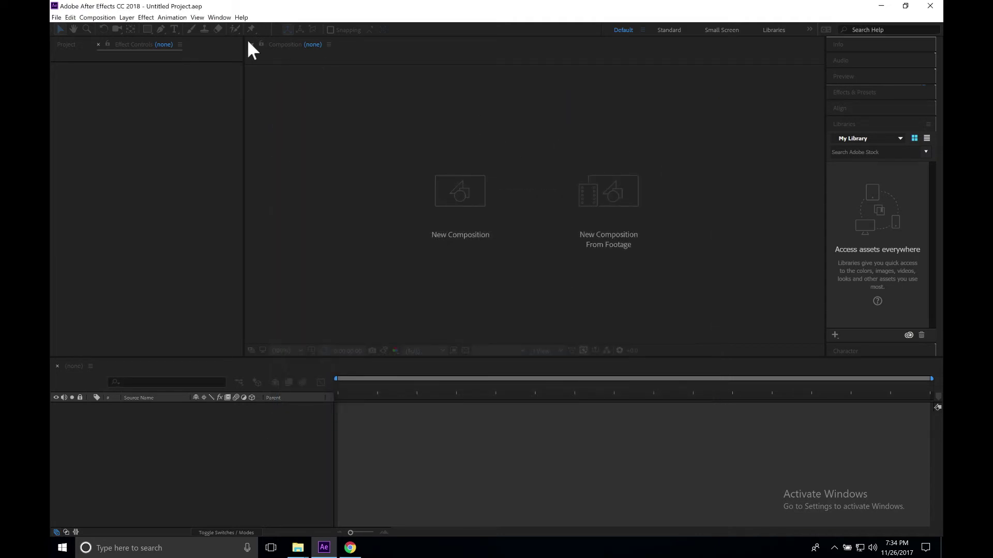
{"action": "left_click", "coordinate": [217, 18]}
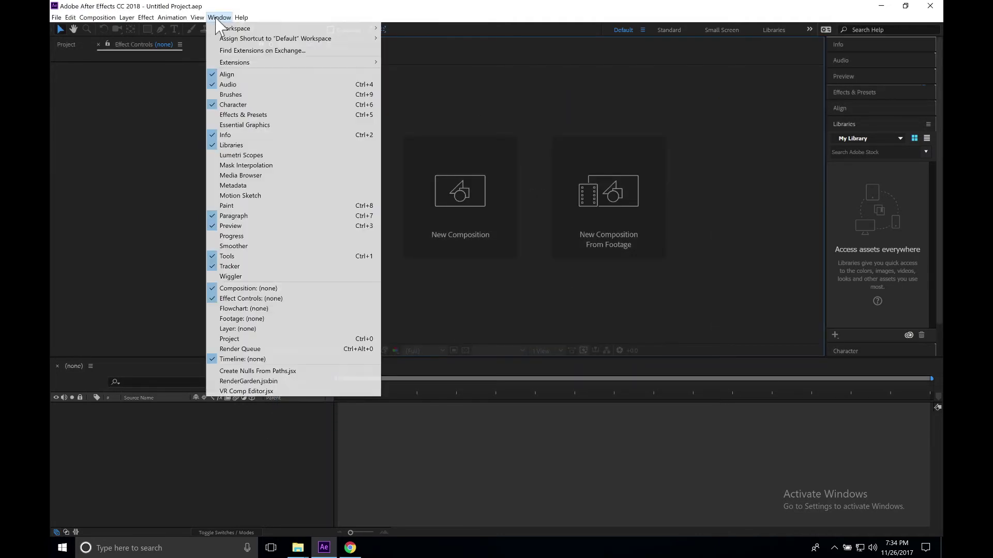
Launch RenderGarden.jsxbin as a trial and dismiss the welcome message
{"action": "left_click", "coordinate": [225, 381]}
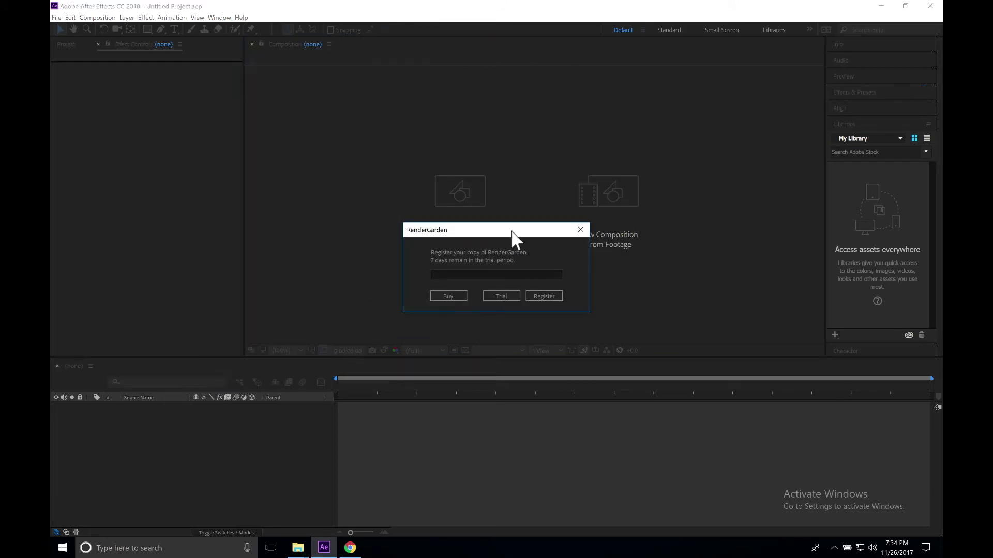
{"action": "left_click_drag", "start_coordinate": [512, 231], "coordinate": [504, 232]}
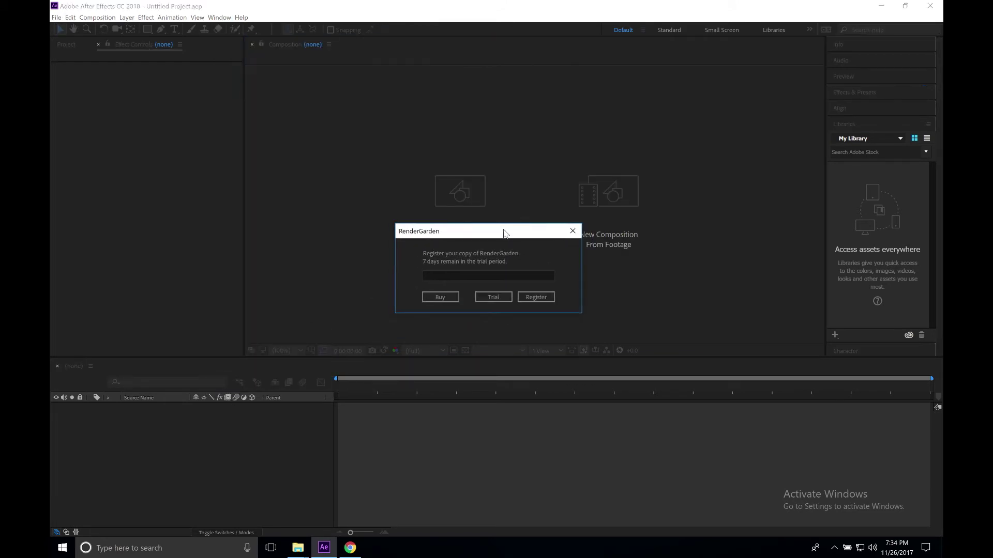
{"action": "left_click", "coordinate": [494, 297]}
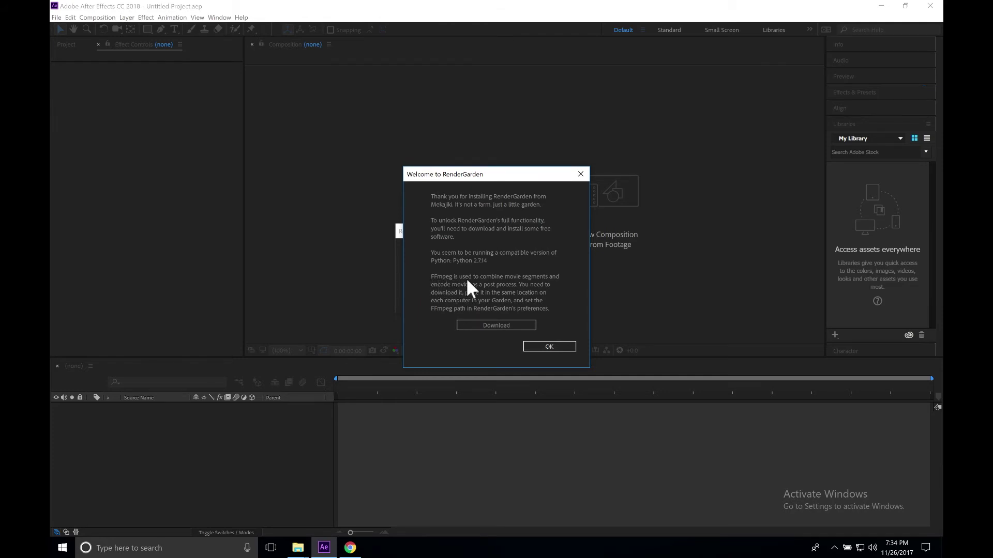
{"action": "left_click", "coordinate": [559, 346]}
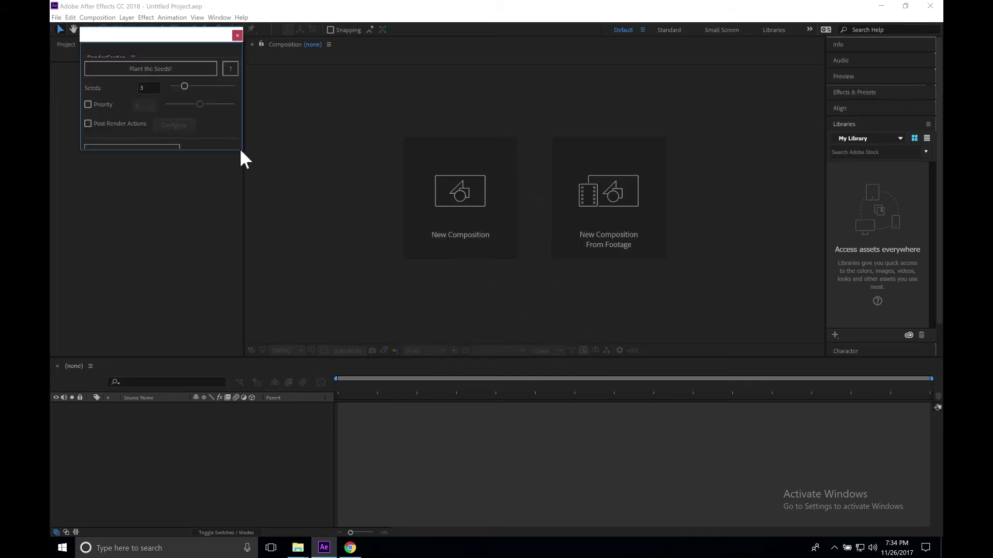
Enlarge the RenderGarden panel and reveal its prefs, showing Python command C:\Python27\python.exe
{"action": "left_click_drag", "start_coordinate": [240, 150], "coordinate": [472, 306]}
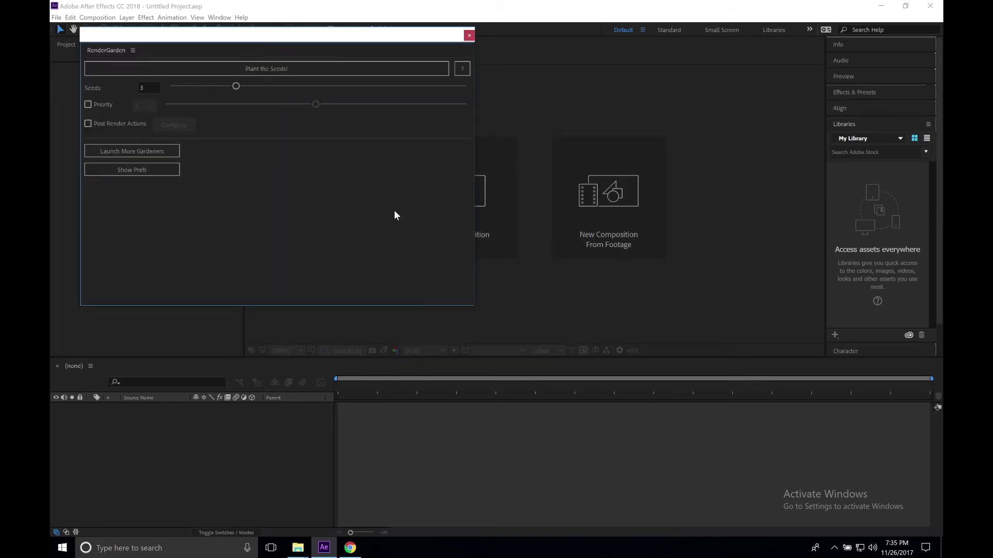
{"action": "left_click", "coordinate": [145, 169]}
{"action": "left_click_drag", "start_coordinate": [472, 303], "coordinate": [657, 401]}
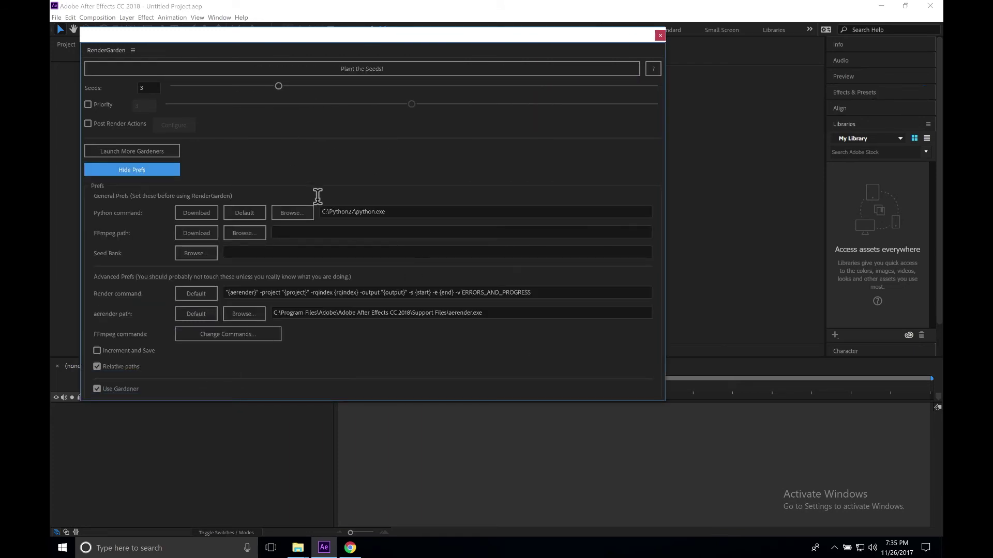
{"action": "mouse_move", "coordinate": [320, 196]}
Set the FFmpeg path to C:\Program Files\ffmpeg.exe
{"action": "left_click", "coordinate": [239, 234]}
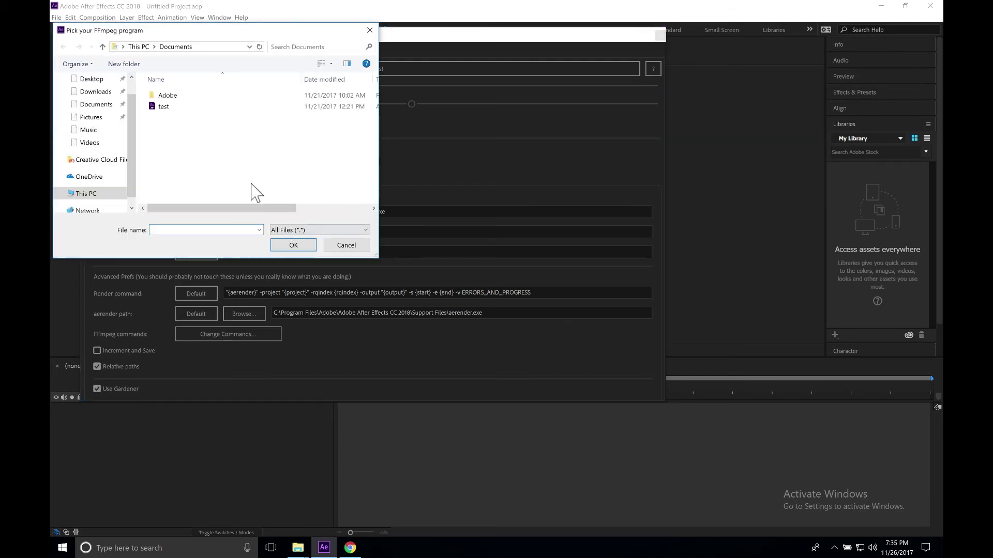
{"action": "scroll", "coordinate": [81, 145], "scroll_direction": "up", "scroll_amount": 1}
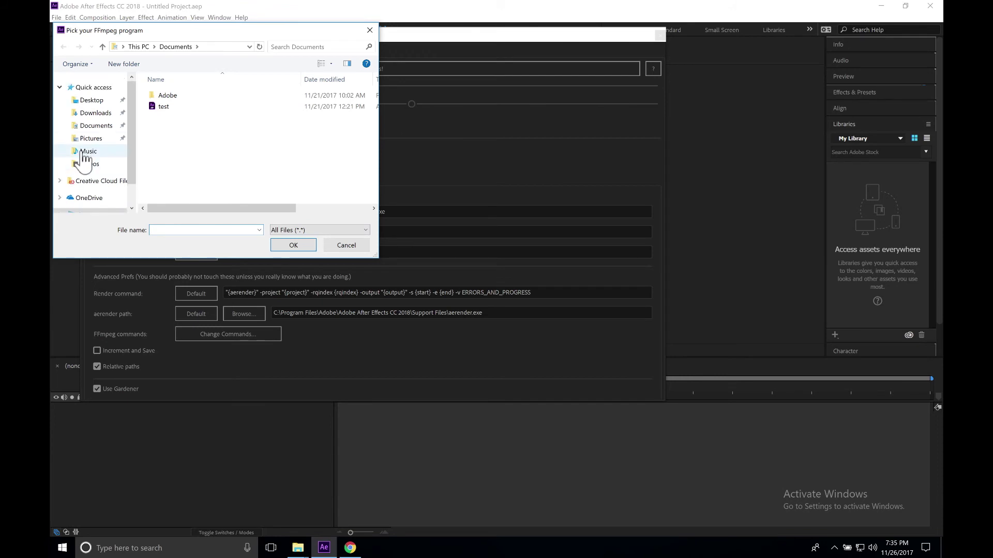
{"action": "scroll", "coordinate": [88, 161], "scroll_direction": "down", "scroll_amount": 1}
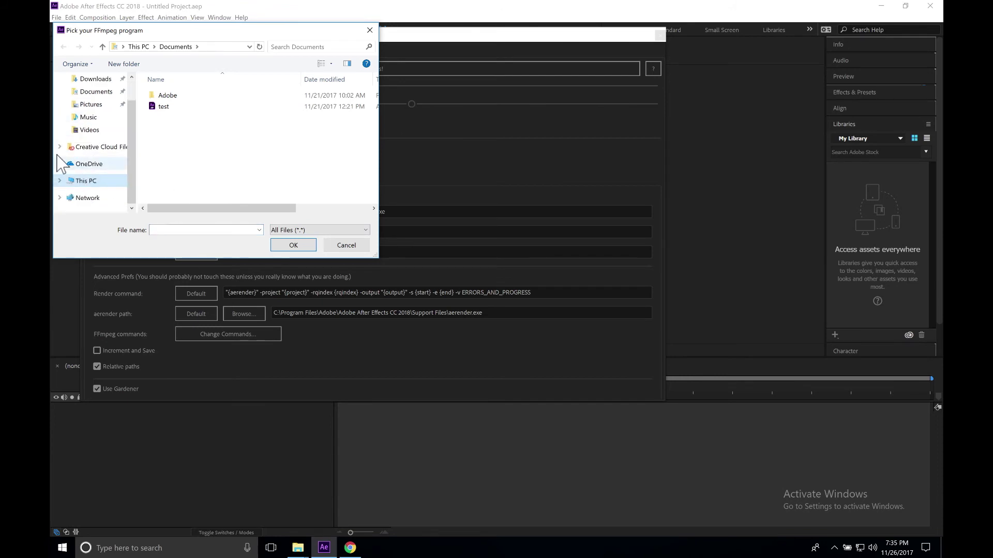
{"action": "left_click", "coordinate": [89, 181]}
{"action": "scroll", "coordinate": [237, 160], "scroll_direction": "down", "scroll_amount": 5}
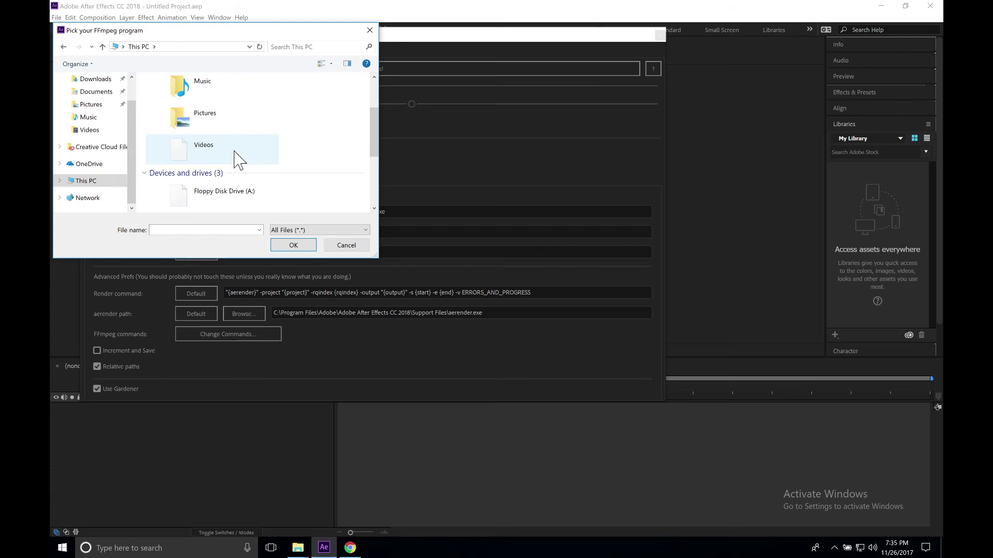
{"action": "double_click", "coordinate": [199, 166]}
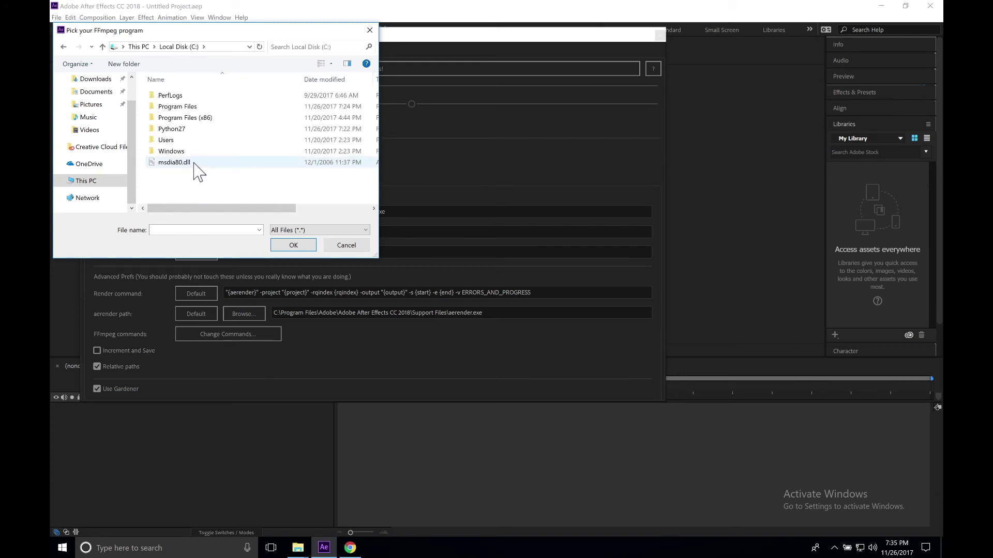
{"action": "double_click", "coordinate": [182, 107]}
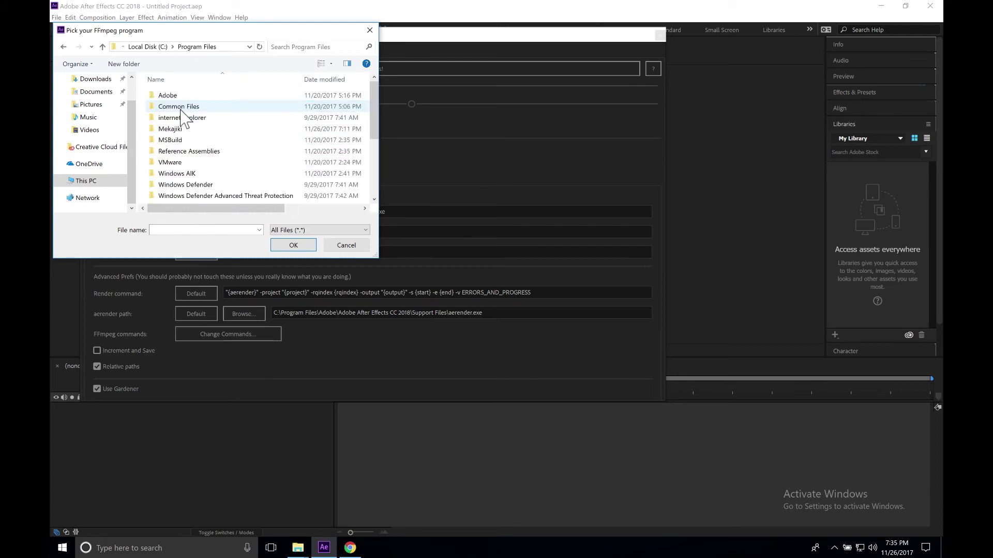
{"action": "scroll", "coordinate": [185, 145], "scroll_direction": "down", "scroll_amount": 3}
{"action": "left_click", "coordinate": [171, 198]}
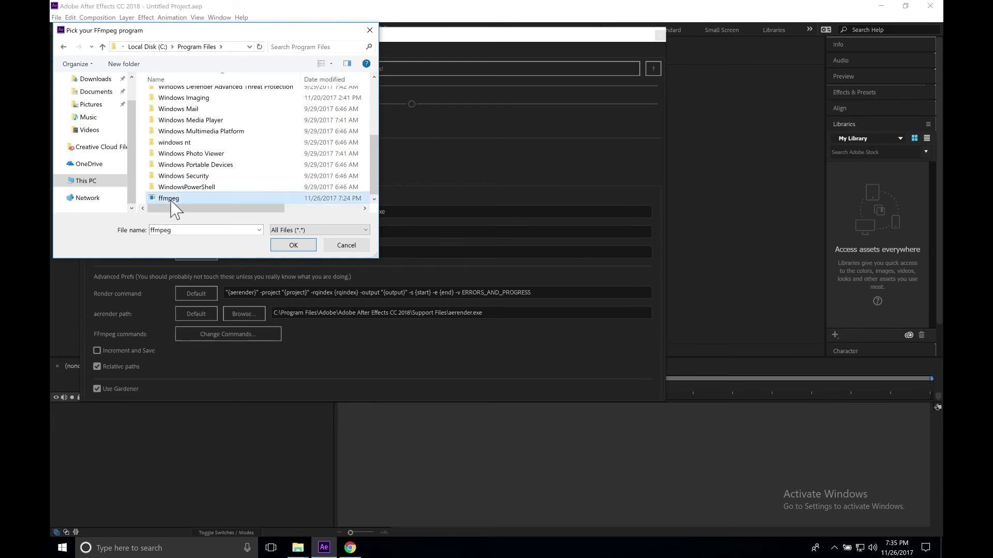
{"action": "left_click", "coordinate": [293, 245]}
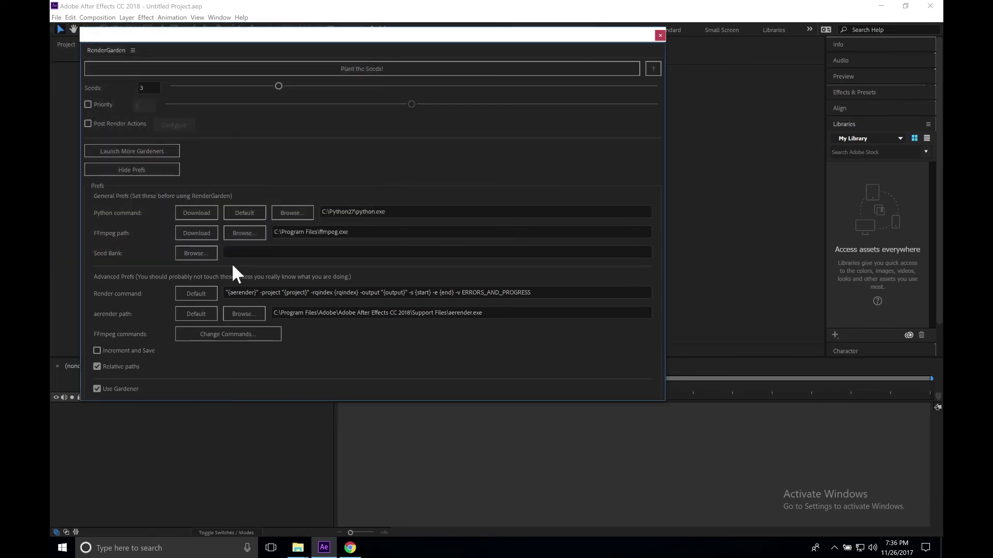
Create a new MK folder in Documents from the Seed Bank folder browser
{"action": "left_click", "coordinate": [201, 253]}
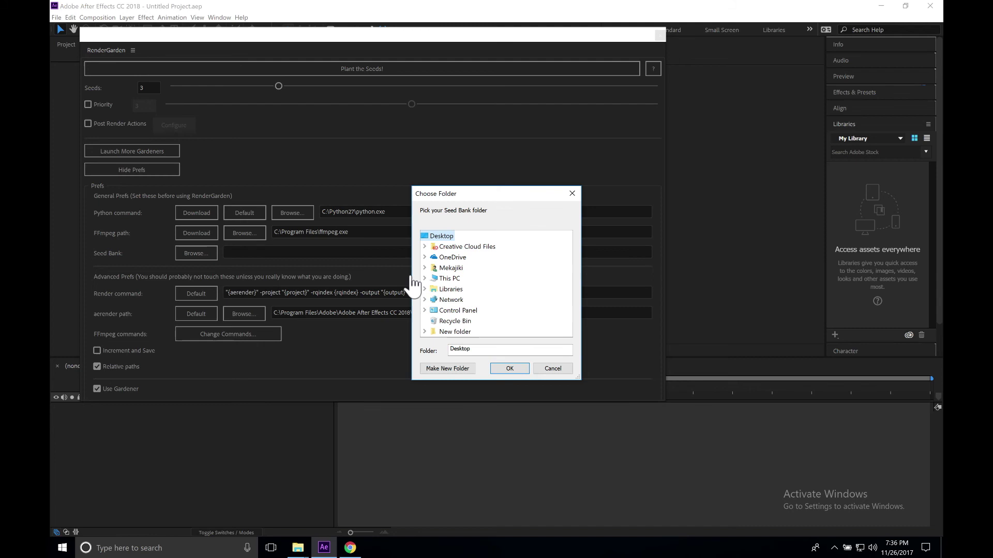
{"action": "double_click", "coordinate": [447, 267]}
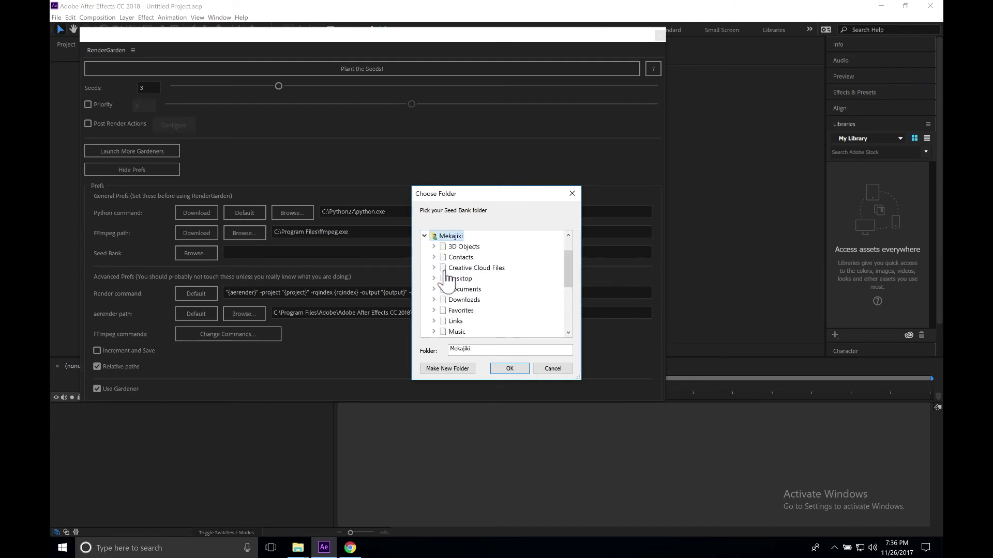
{"action": "double_click", "coordinate": [463, 289]}
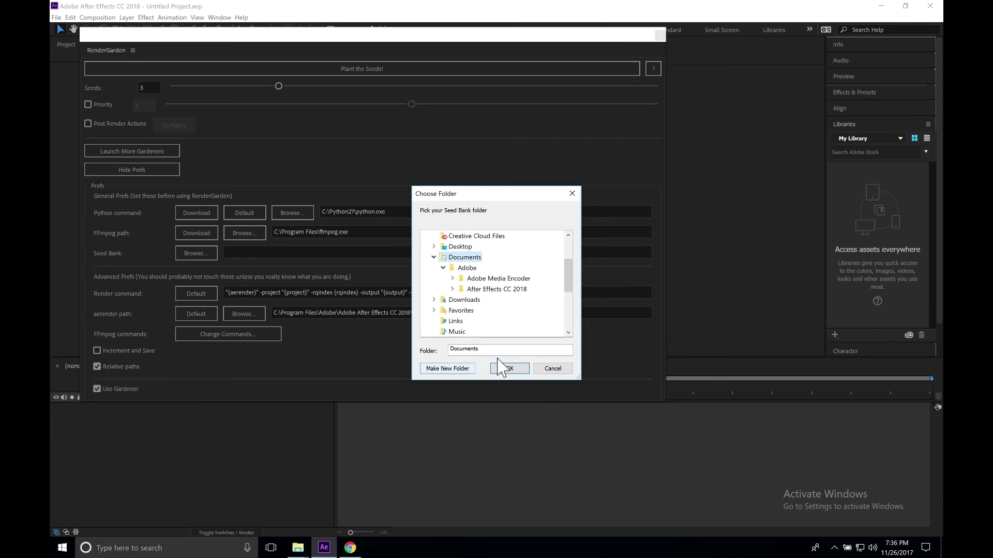
{"action": "left_click_drag", "start_coordinate": [483, 349], "coordinate": [468, 350]}
{"action": "left_click", "coordinate": [448, 368]}
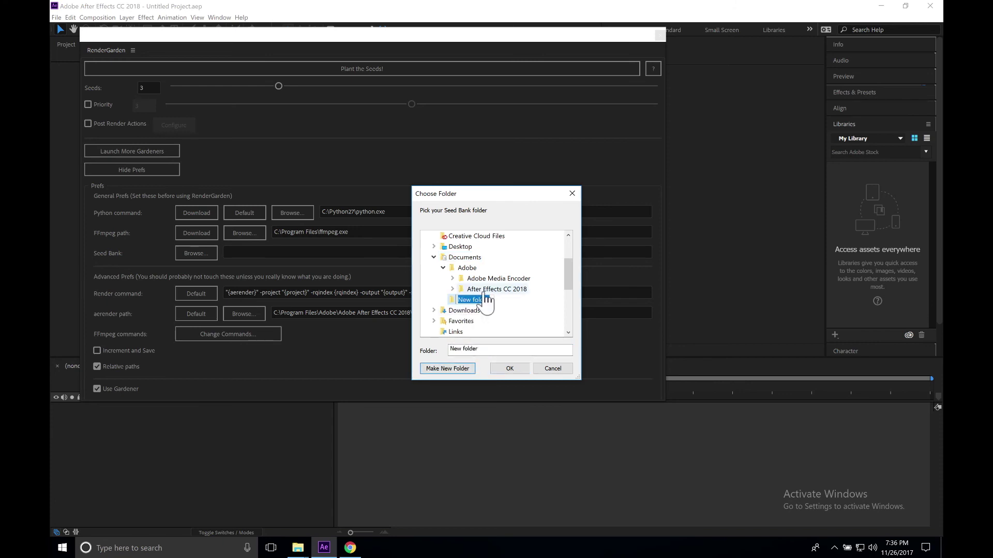
{"action": "type", "text": "MK"}
{"action": "key", "text": "Return"}
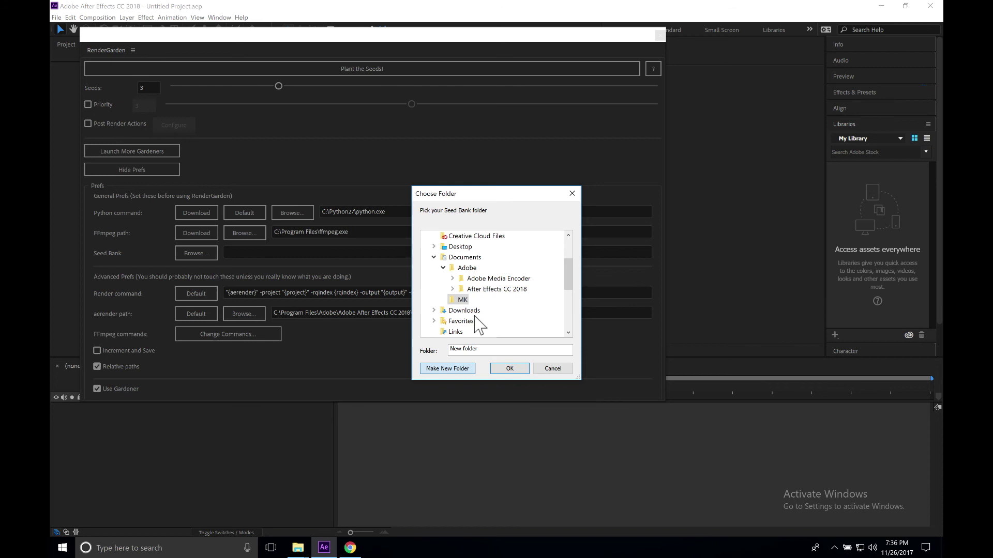
Create a _SeedBank folder inside MK and choose it as the seed bank
{"action": "key", "text": "Return"}
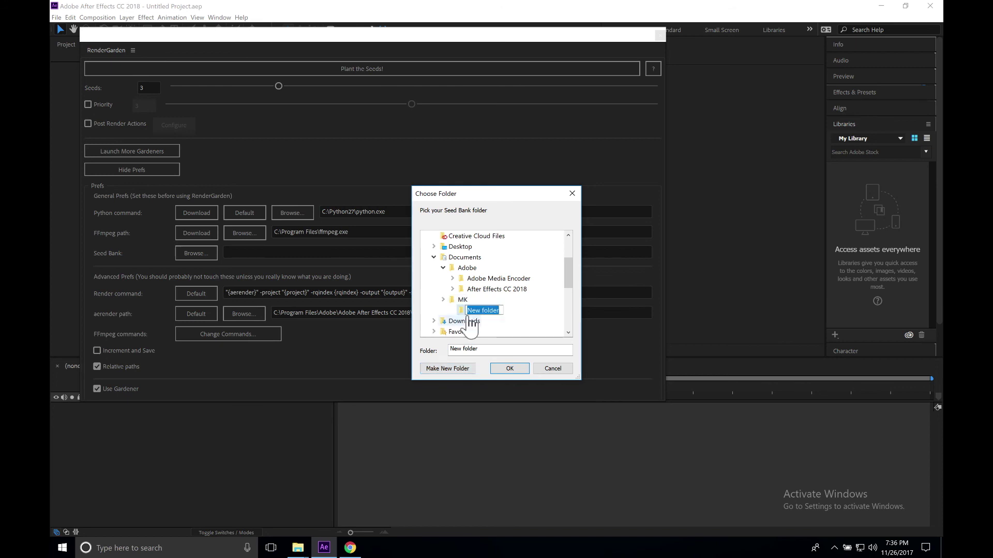
{"action": "type", "text": "_SeedBank"}
{"action": "key", "text": "Return"}
{"action": "left_click", "coordinate": [511, 369]}
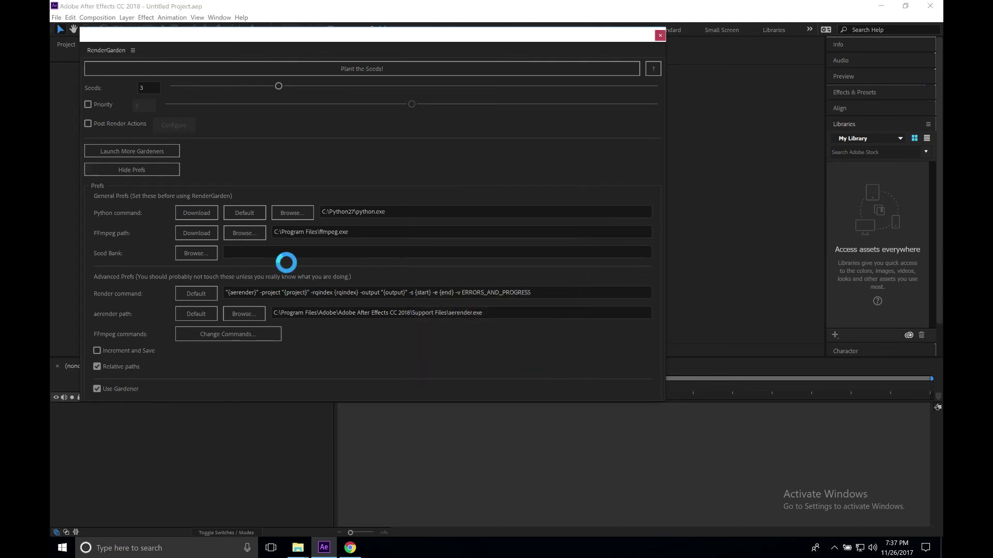